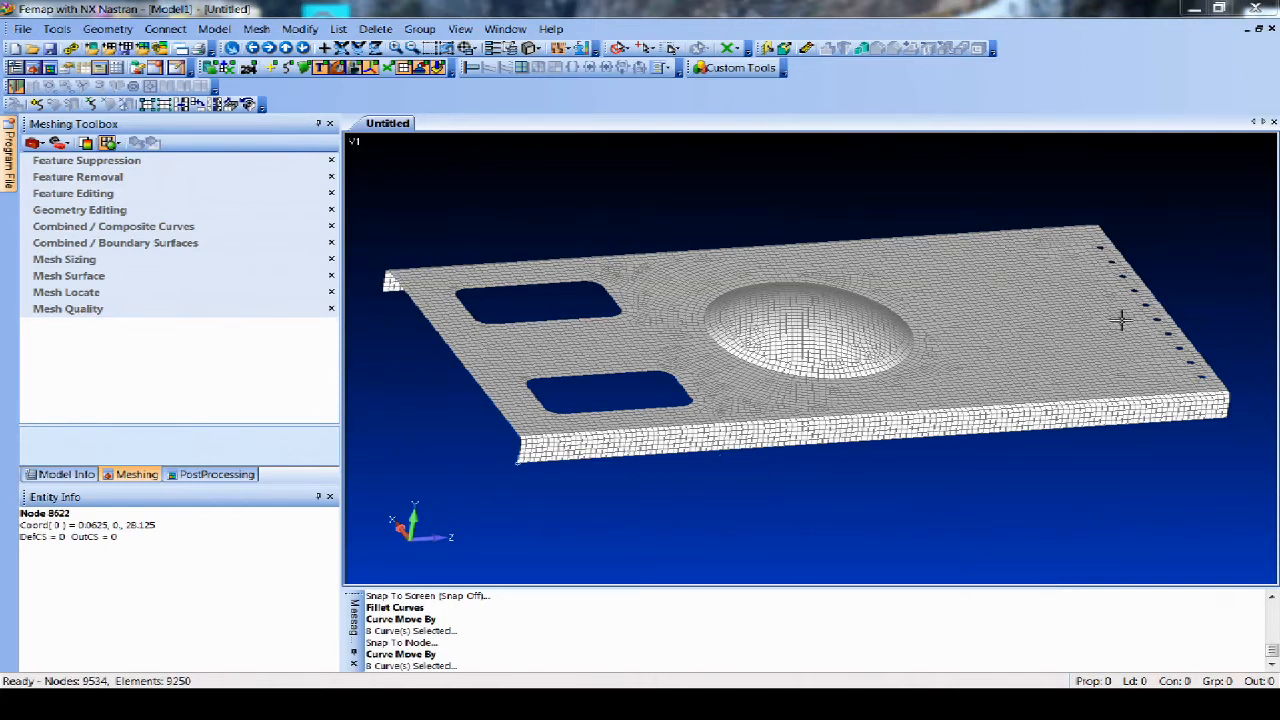
# Turn on the display of curves to reveal the rounded rectangular outline over the plate mesh.
pyautogui.moveTo(908, 428); pyautogui.dragTo(884, 440, button='middle')
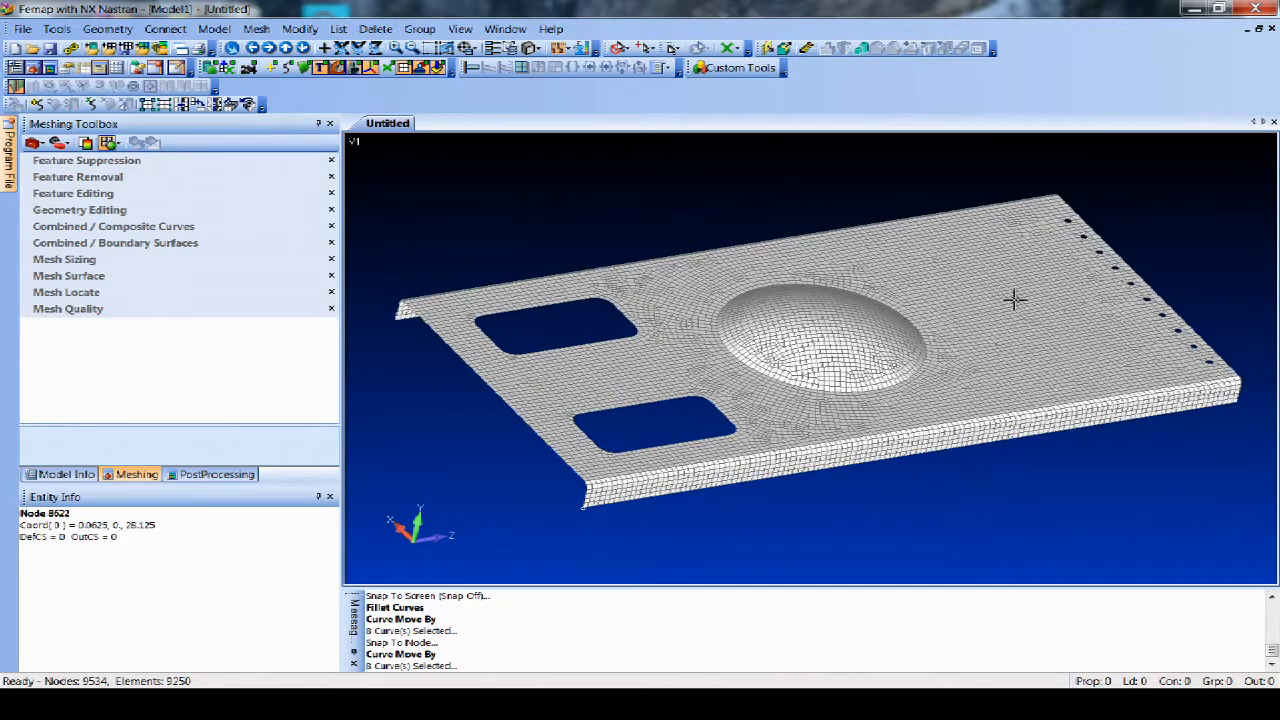
pyautogui.moveTo(1023, 414)
pyautogui.mouseDown(button='middle')
pyautogui.moveTo(1034, 443)
pyautogui.moveTo(1029, 425)
pyautogui.moveTo(1005, 420)
pyautogui.mouseUp(button='middle')
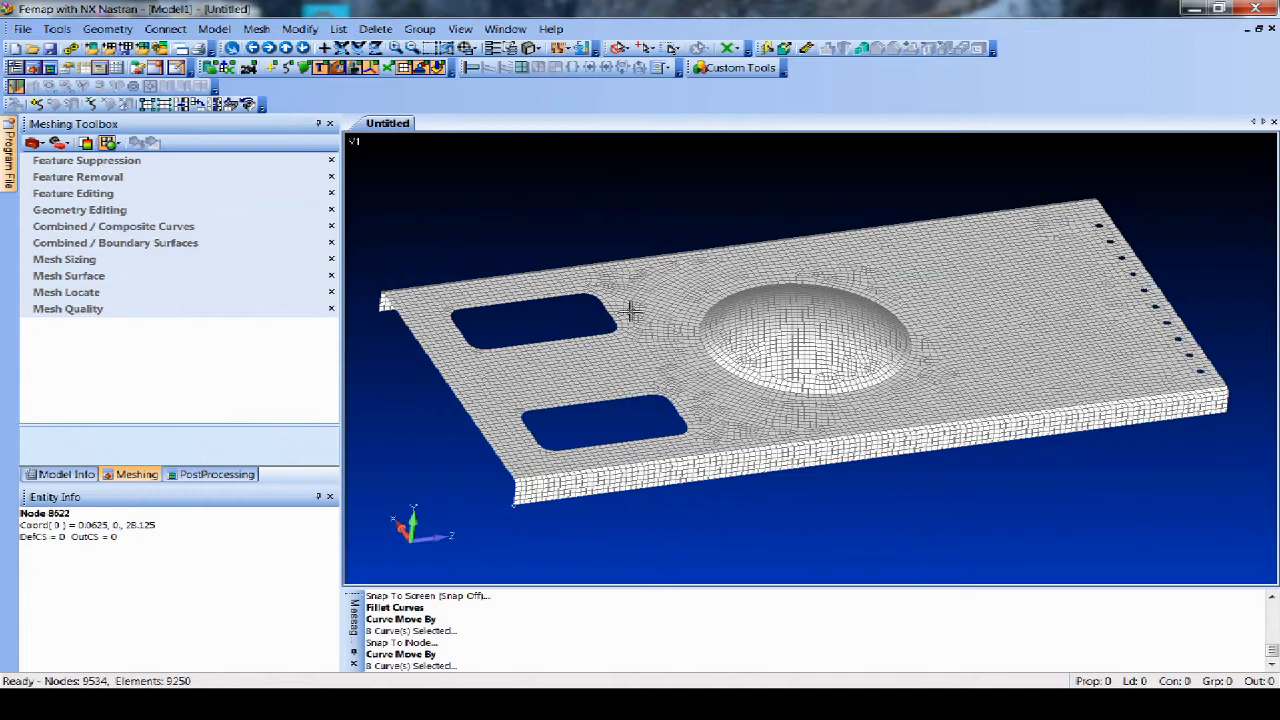
pyautogui.moveTo(623, 371); pyautogui.dragTo(722, 369, button='middle')
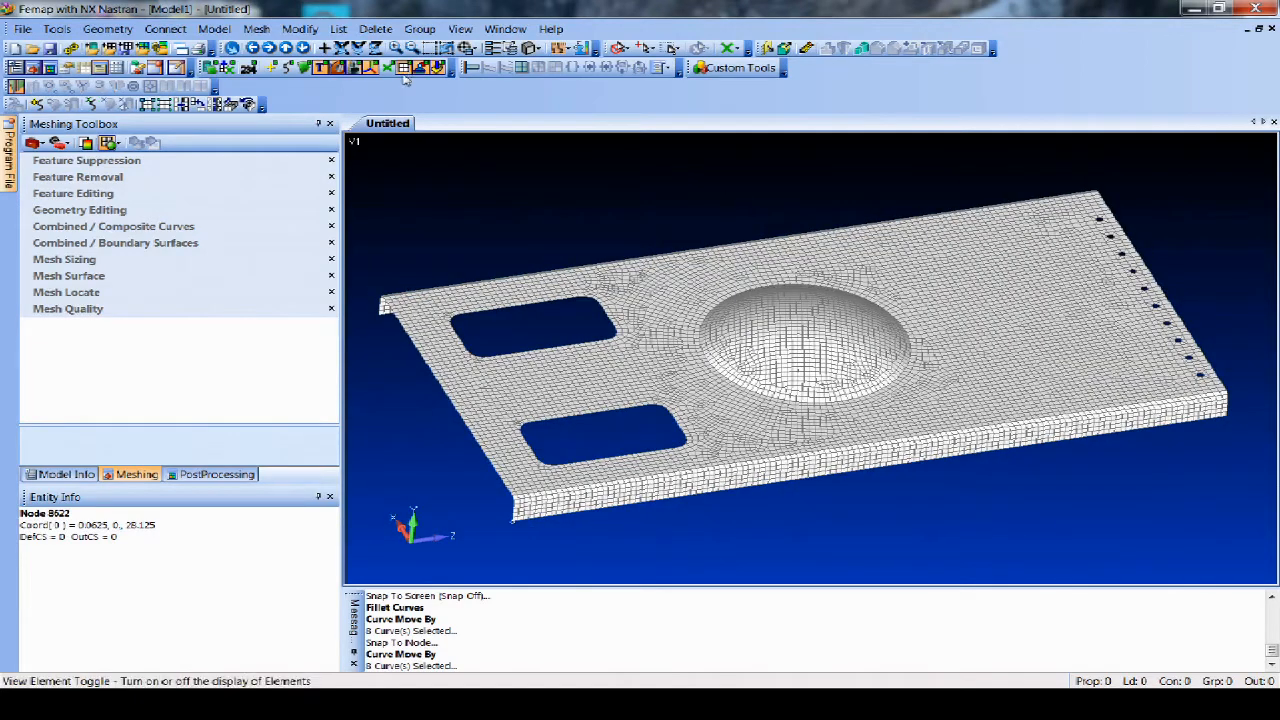
pyautogui.click(287, 68)
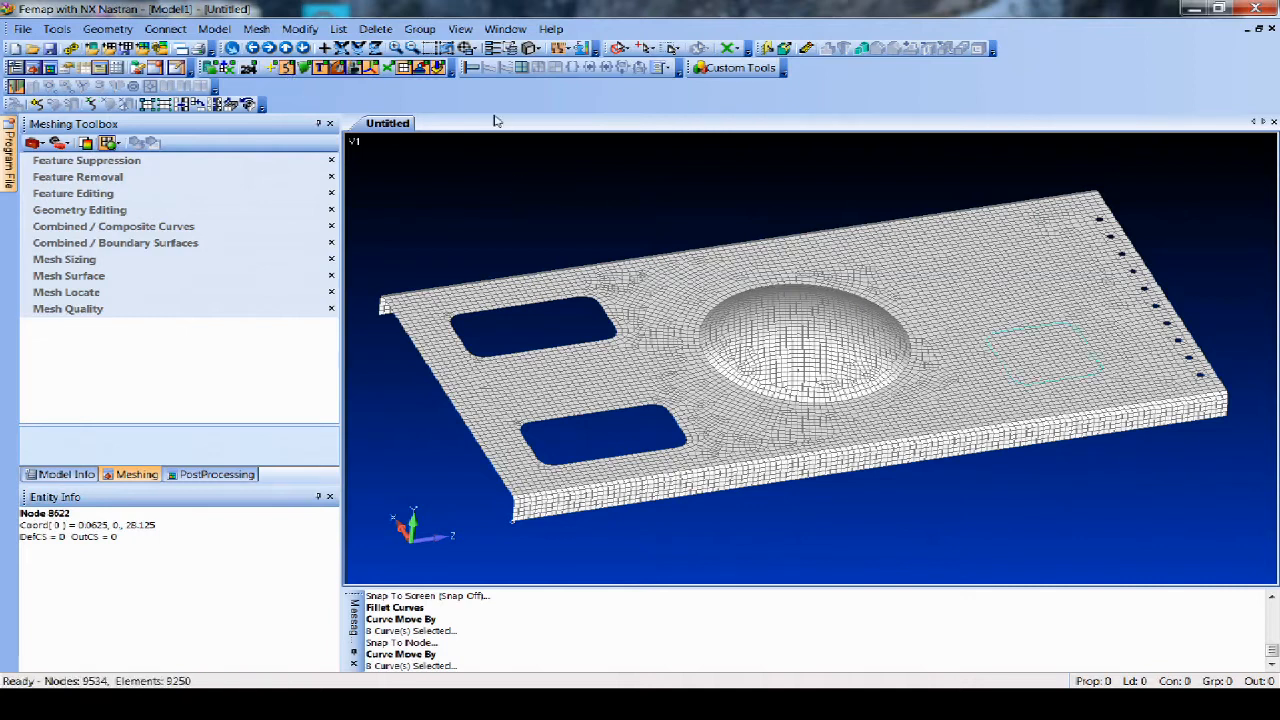
# Highlight curve 8 of the rounded outline with Show Entities, using transparent highlight and an ID label.
pyautogui.click(505, 28)
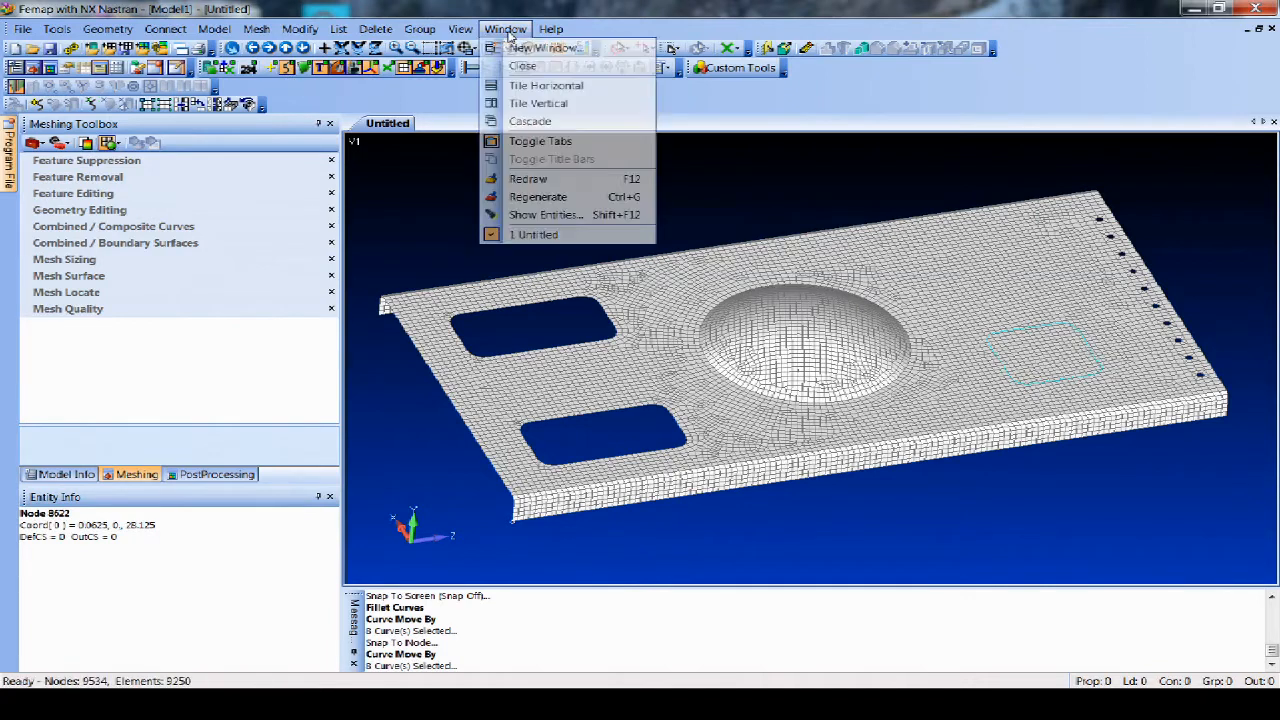
pyautogui.click(558, 215)
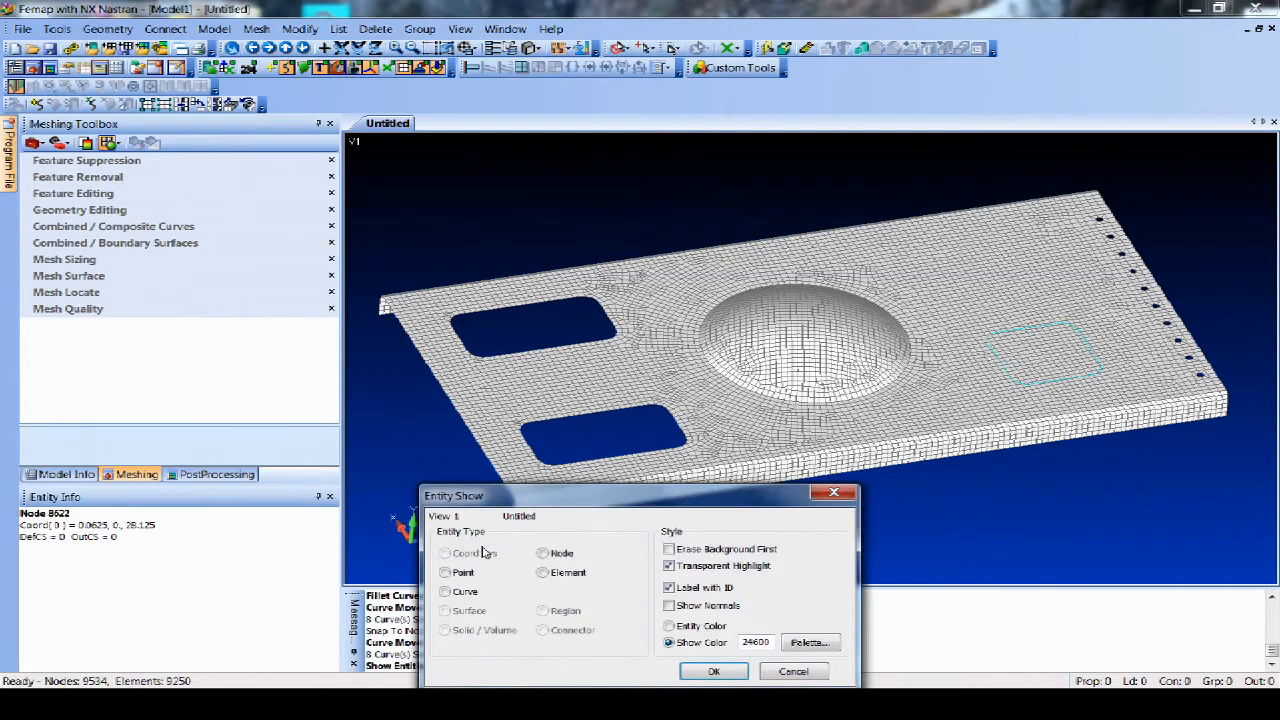
pyautogui.click(713, 671)
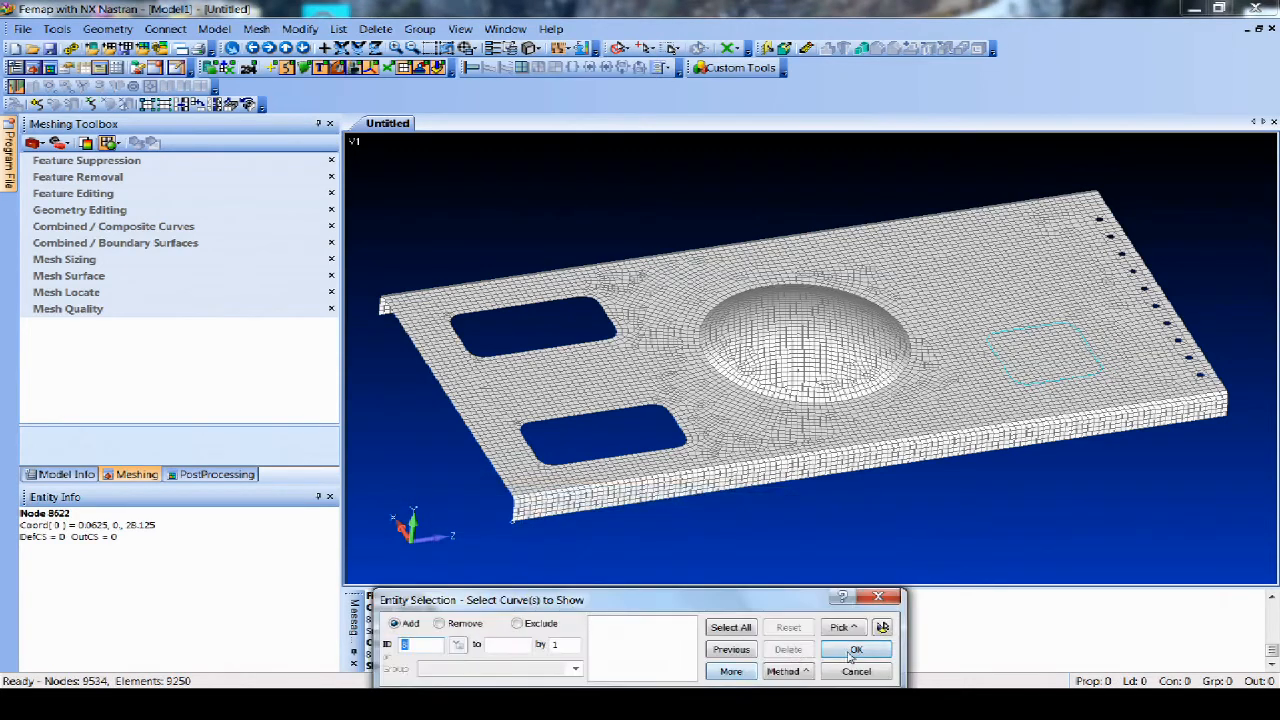
pyautogui.click(850, 655)
# Repeat Show Entities for all curves to highlight and label the whole rounded rectangular outline.
pyautogui.scroll(5, 811, 506)
pyautogui.keyDown('ctrl'); pyautogui.moveTo(1080, 456); pyautogui.dragTo(739, 453, button='middle'); pyautogui.keyUp('ctrl')
pyautogui.rightClick(680, 260)
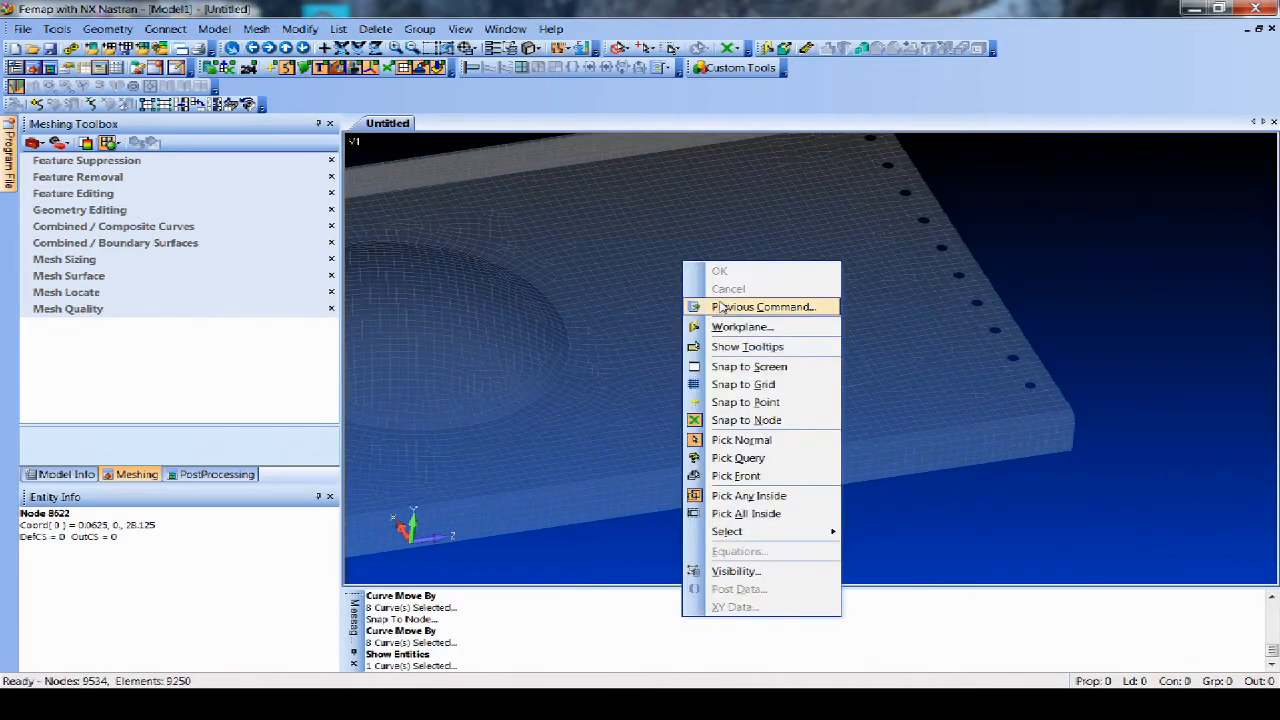
pyautogui.click(740, 307)
pyautogui.click(698, 673)
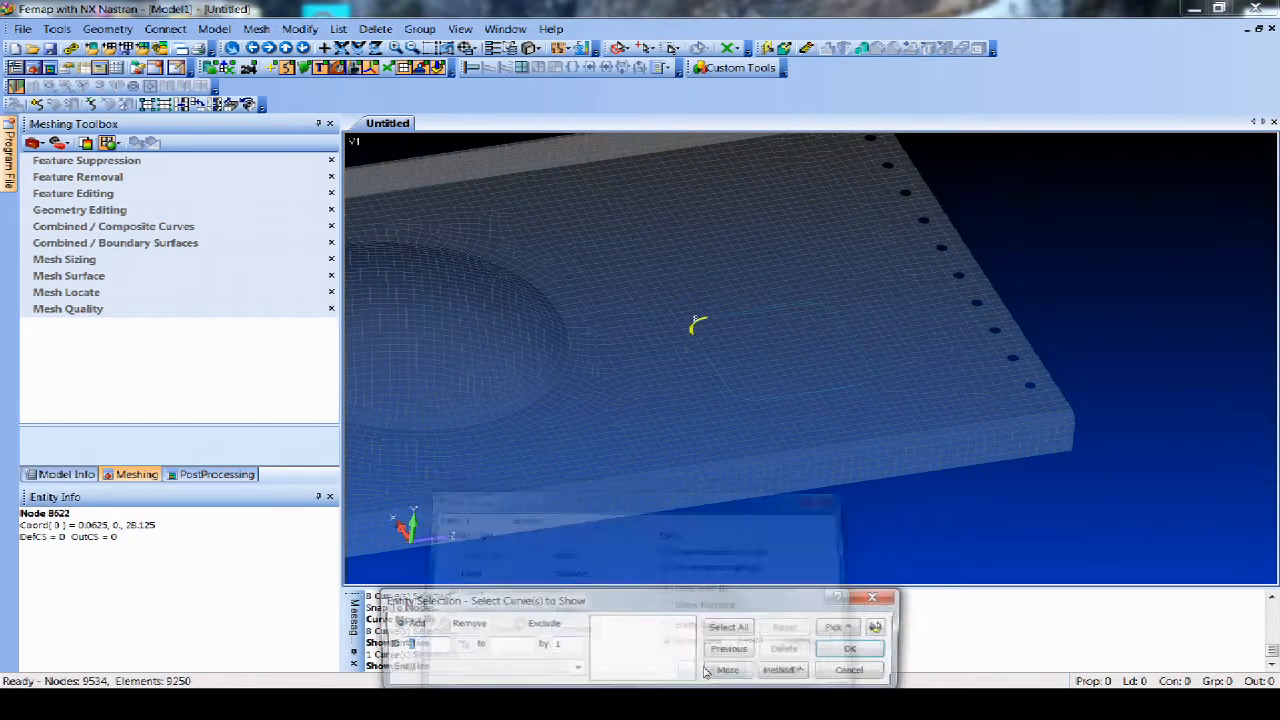
pyautogui.click(732, 629)
pyautogui.click(851, 655)
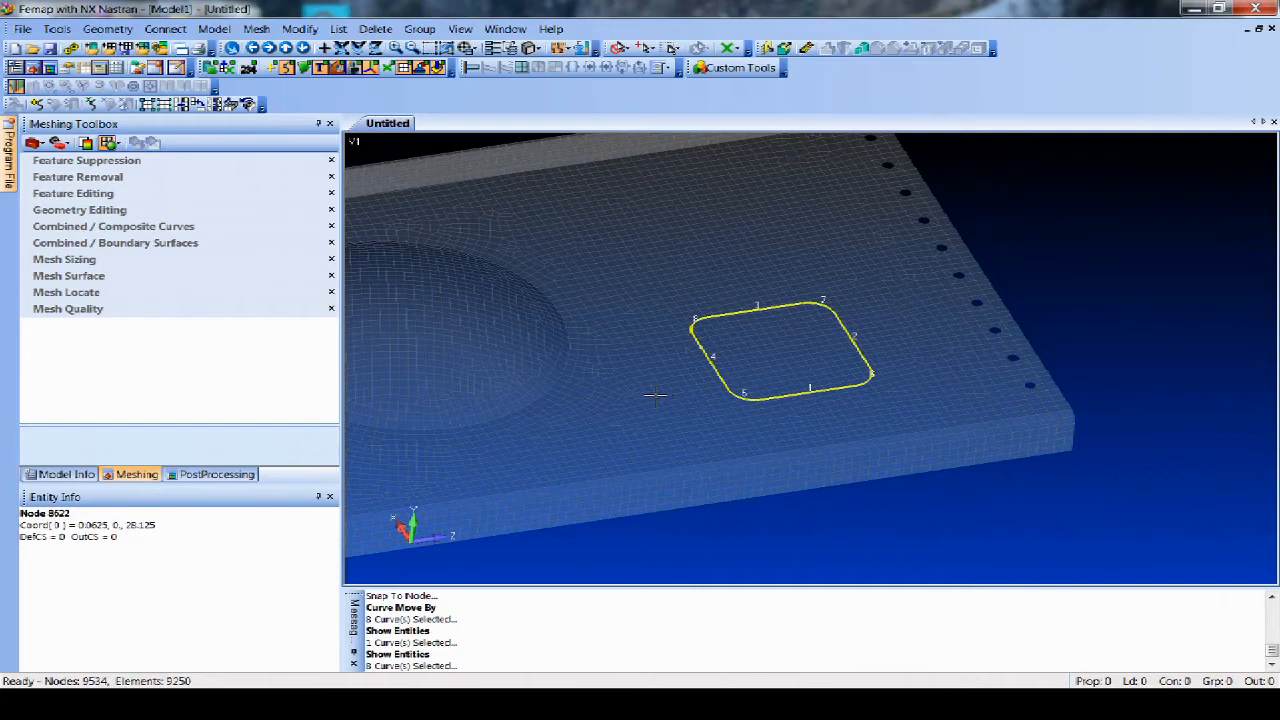
# Start a surface from mesh and select the block of plate elements surrounding the rounded rectangular outline.
pyautogui.hotkey('ctrl', 'g')
pyautogui.moveTo(714, 401)
pyautogui.mouseDown(button='middle')
pyautogui.moveTo(680, 364)
pyautogui.moveTo(648, 535)
pyautogui.moveTo(734, 534)
pyautogui.moveTo(703, 523)
pyautogui.moveTo(750, 490)
pyautogui.moveTo(820, 380)
pyautogui.moveTo(817, 363)
pyautogui.moveTo(509, 223)
pyautogui.mouseUp(button='middle')
pyautogui.click(107, 28)
pyautogui.moveTo(165, 200)
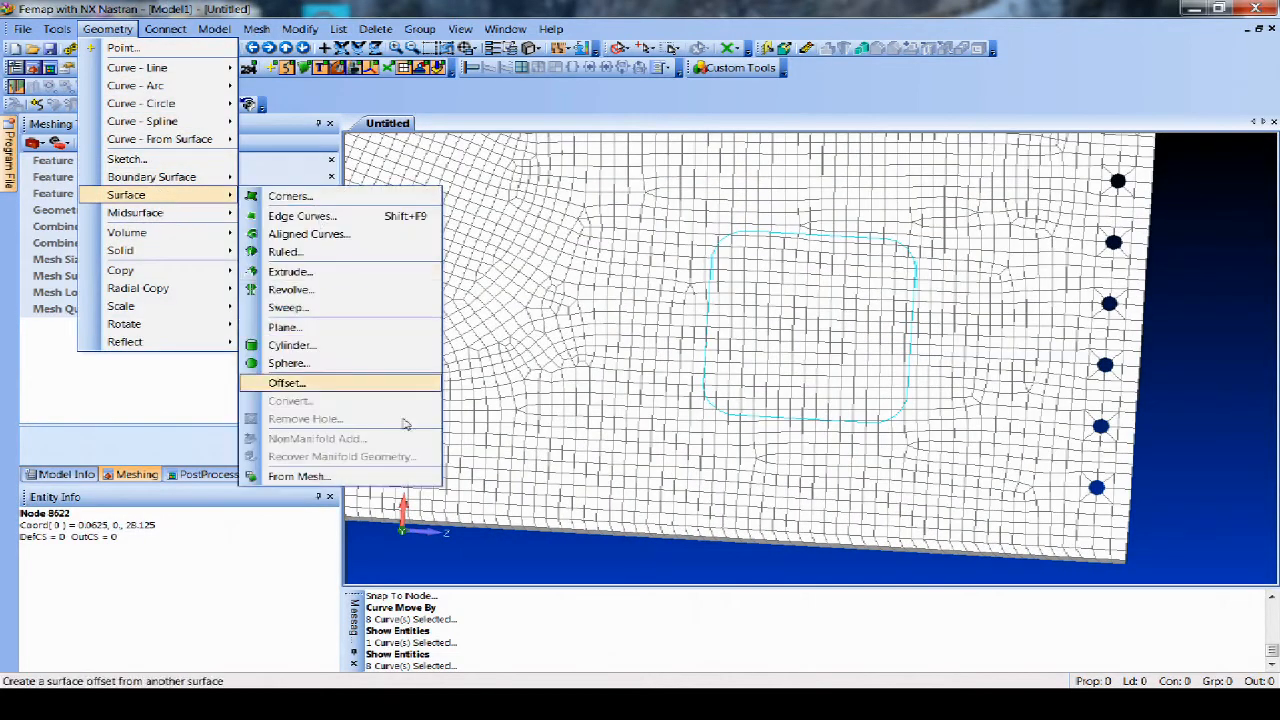
pyautogui.click(298, 476)
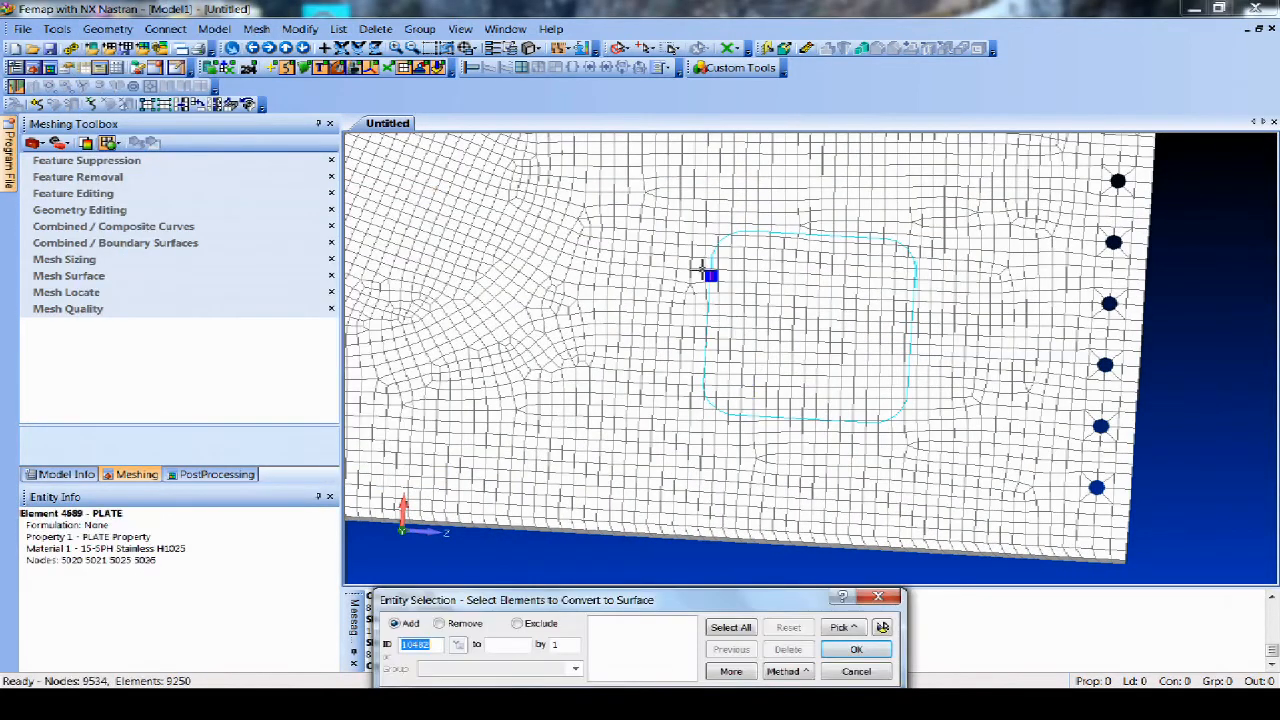
pyautogui.moveTo(650, 185); pyautogui.dragTo(928, 475)
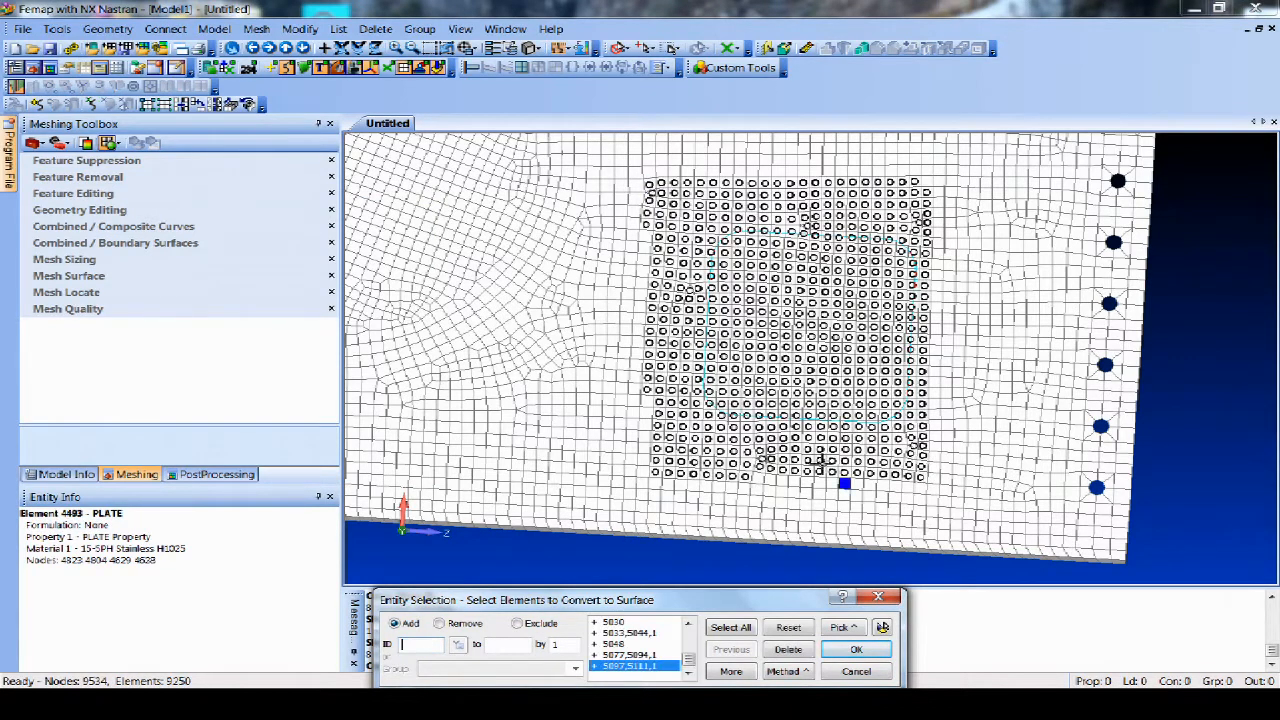
# Add the missed elements along the block's ragged lower-left, bottom and upper-right edges to the selection for the surface.
pyautogui.click(646, 402)
pyautogui.click(646, 413)
pyautogui.click(645, 425)
pyautogui.click(645, 437)
pyautogui.click(645, 448)
pyautogui.click(645, 460)
pyautogui.click(645, 471)
pyautogui.click(762, 478)
pyautogui.click(781, 480)
pyautogui.click(770, 479)
pyautogui.click(794, 480)
pyautogui.keyDown('shift'); pyautogui.moveTo(794, 470); pyautogui.dragTo(919, 488); pyautogui.keyUp('shift')
pyautogui.click(919, 488)
pyautogui.click(925, 189)
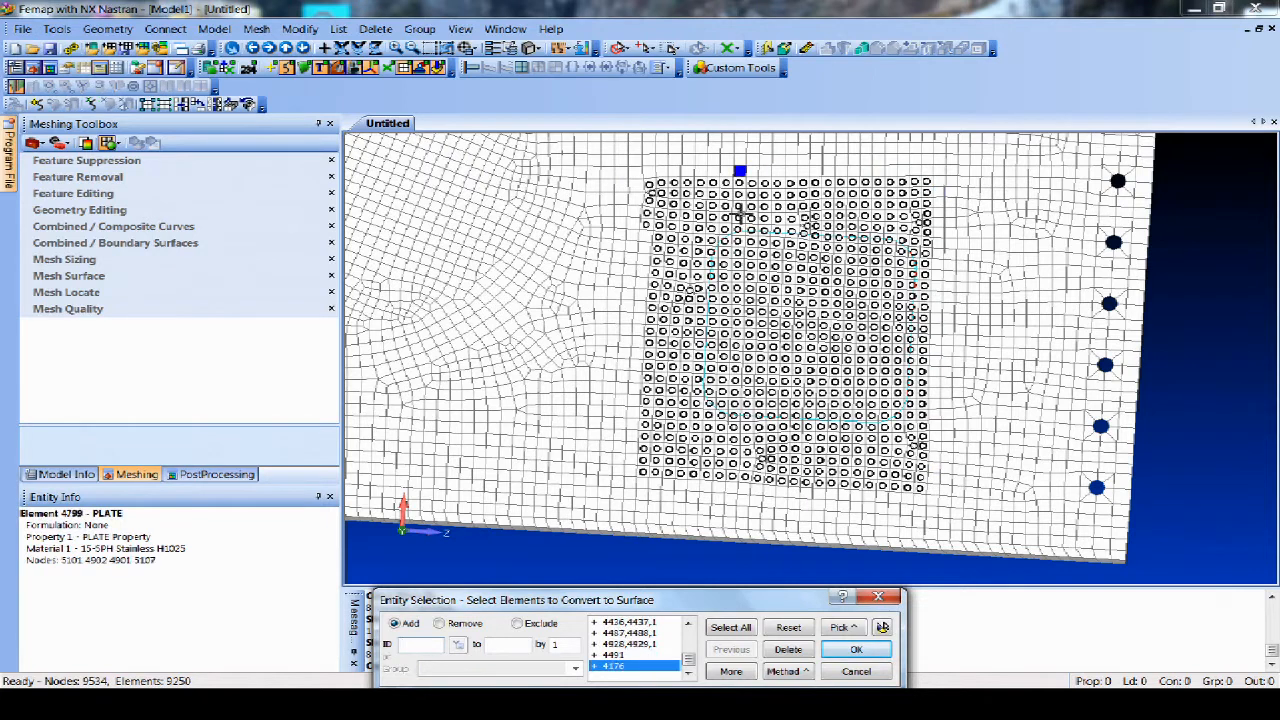
# Remove the protruding elements at the block's upper-left corner from the selection.
pyautogui.click(474, 623)
pyautogui.click(656, 182)
pyautogui.click(650, 198)
pyautogui.click(645, 212)
pyautogui.click(646, 211)
pyautogui.click(646, 225)
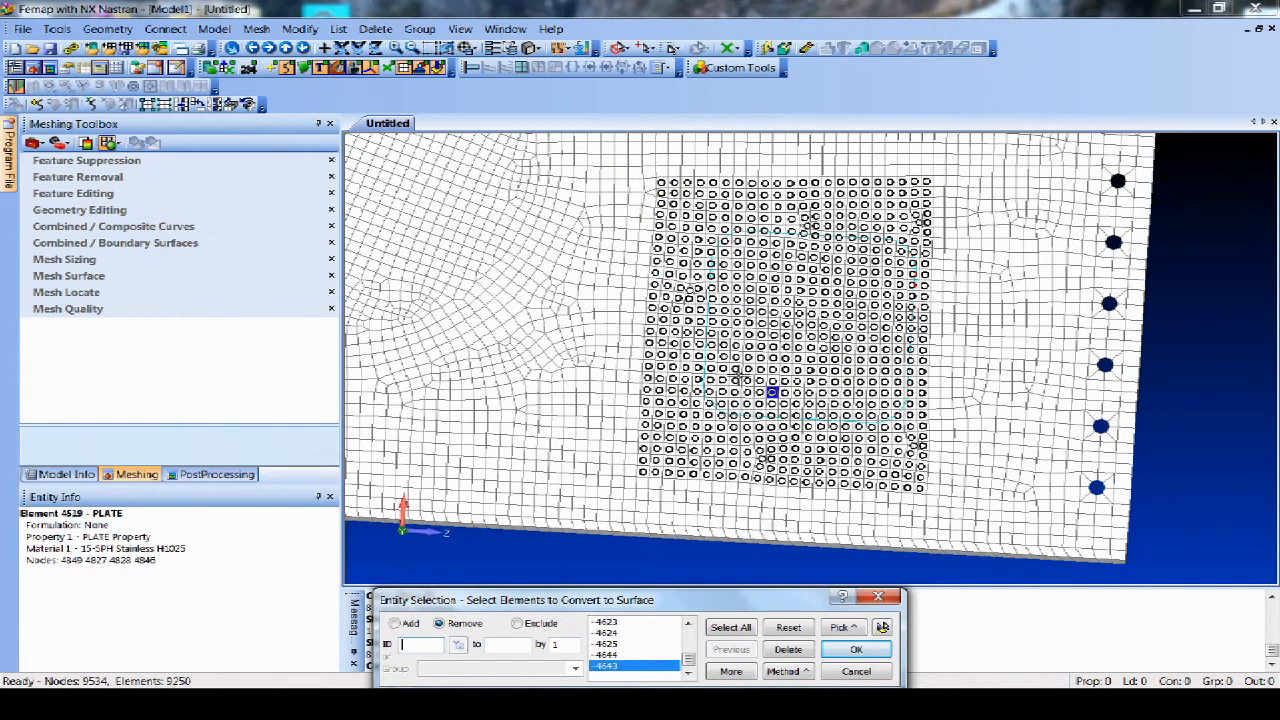
# Create the surface from the selected elements with Delete Mesh enabled, without converting any further elements.
pyautogui.click(859, 650)
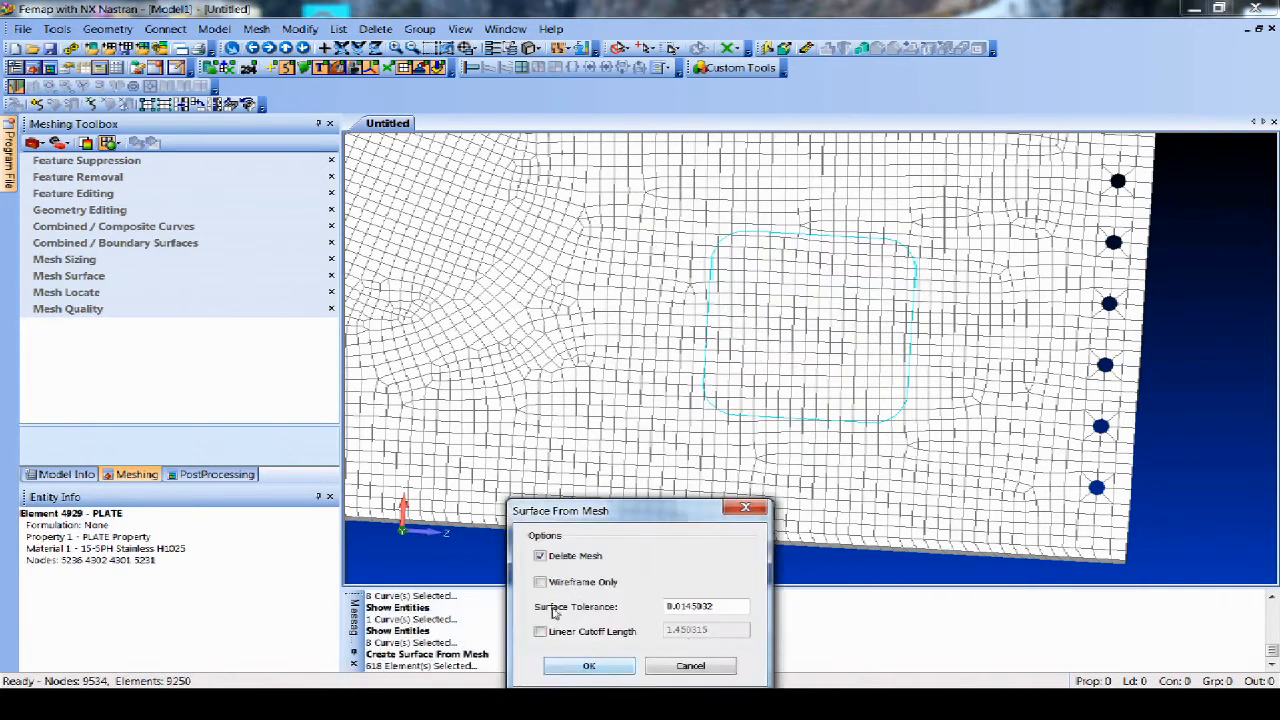
pyautogui.click(590, 666)
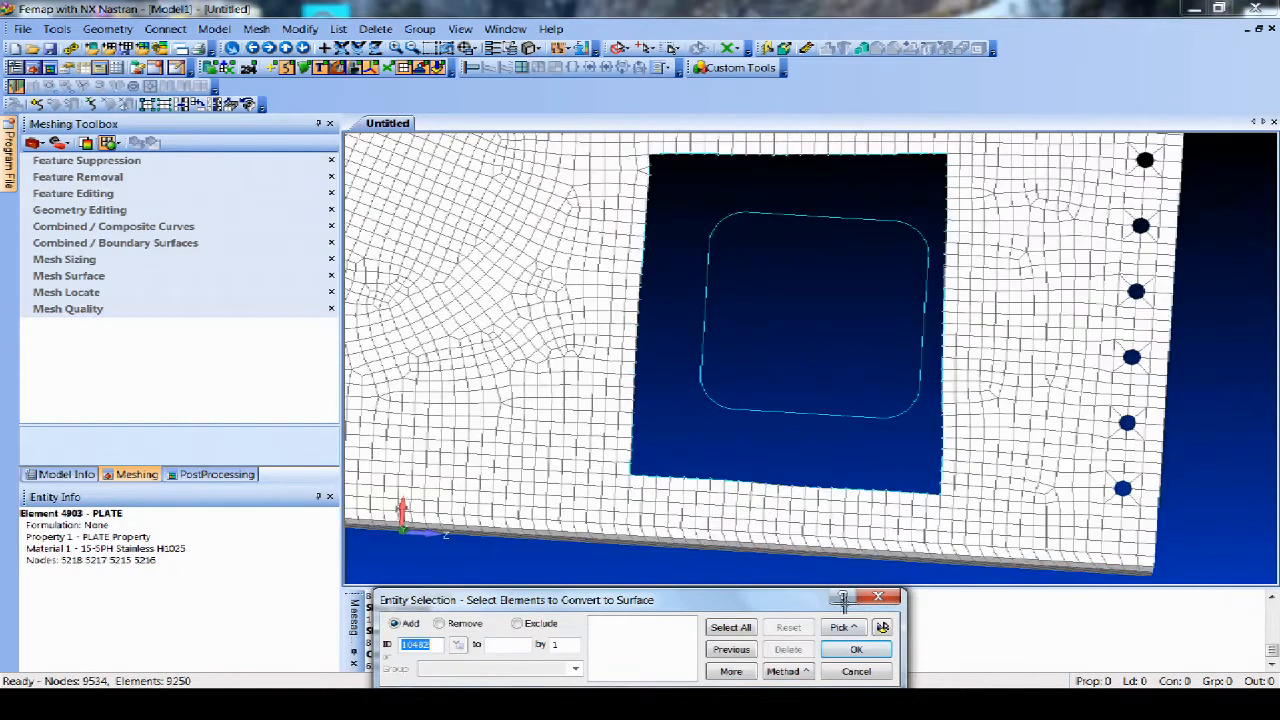
pyautogui.click(862, 674)
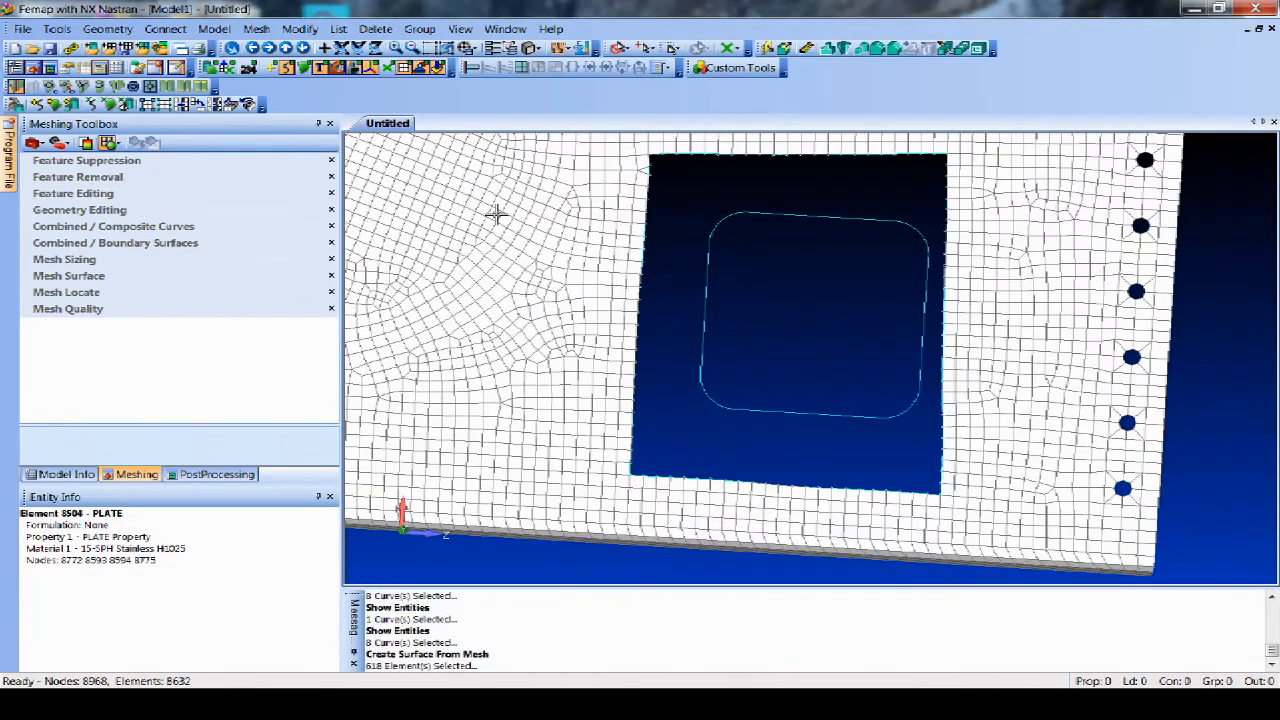
# Turn on the display of surfaces to show the patch that replaces the deleted elements.
pyautogui.click(303, 68)
pyautogui.moveTo(686, 408); pyautogui.dragTo(703, 323, button='middle')
pyautogui.keyDown('ctrl'); pyautogui.moveTo(673, 281); pyautogui.dragTo(768, 378, button='middle'); pyautogui.keyUp('ctrl')
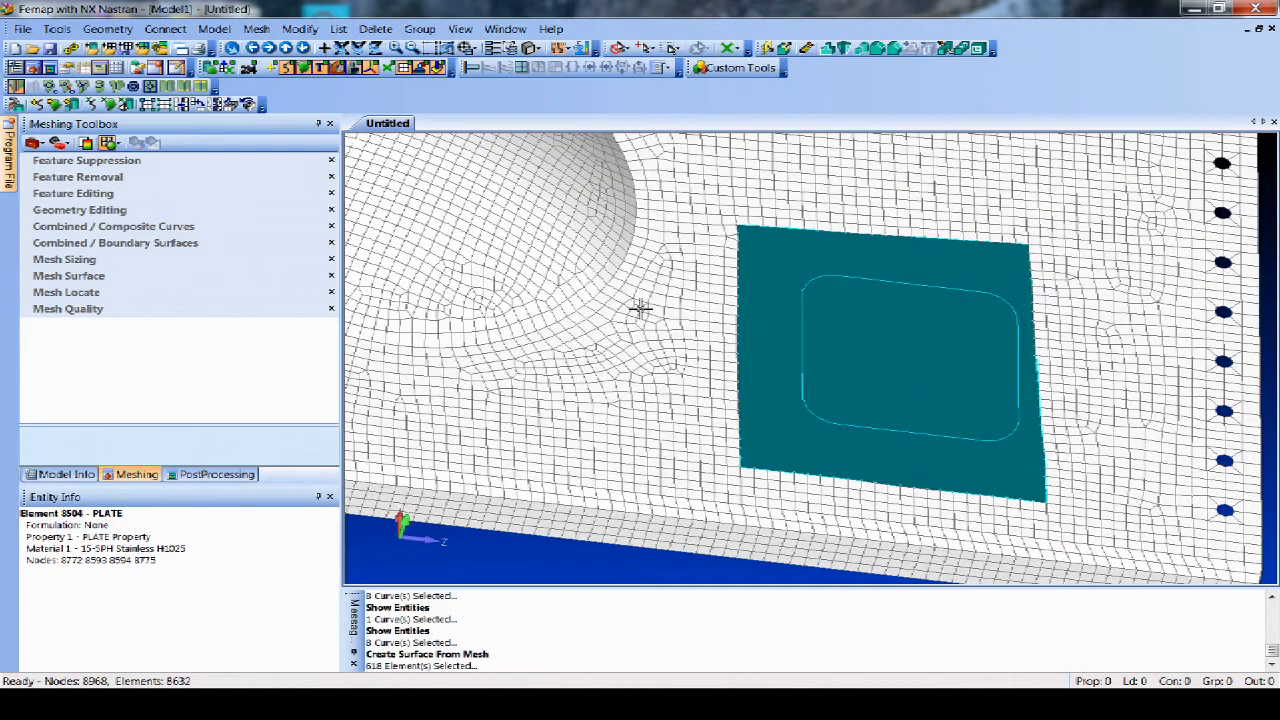
# Project the eight curves of the rounded outline onto the new surface, normal to it.
pyautogui.click(57, 86)
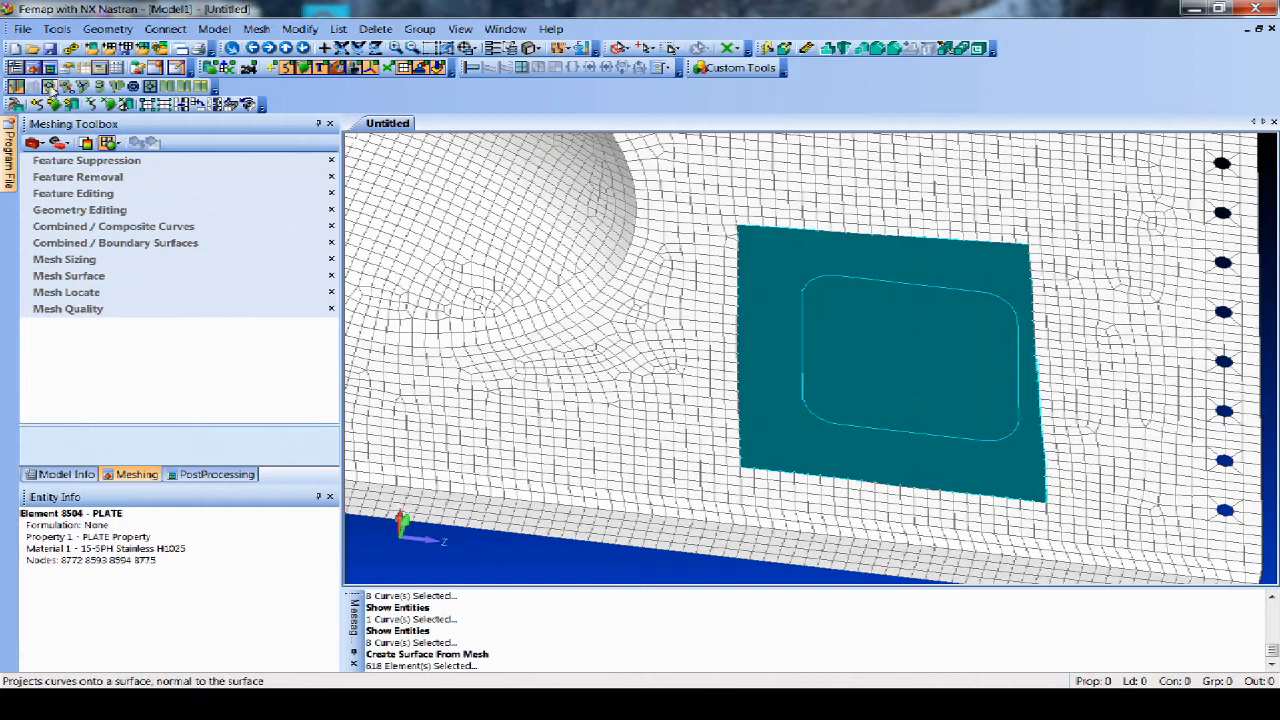
pyautogui.press('Return')
pyautogui.click(816, 354)
pyautogui.click(830, 404)
pyautogui.click(882, 418)
pyautogui.click(1017, 400)
pyautogui.click(1016, 335)
pyautogui.click(1002, 310)
pyautogui.click(940, 290)
pyautogui.click(847, 299)
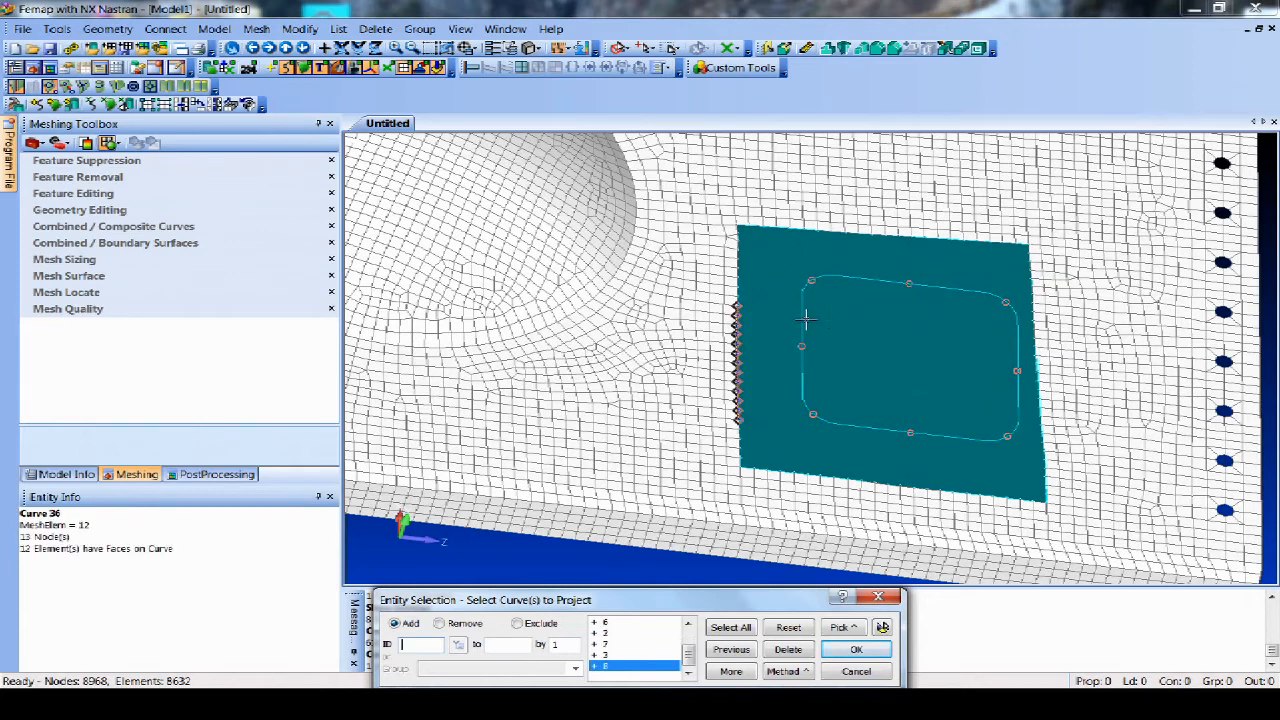
pyautogui.click(842, 652)
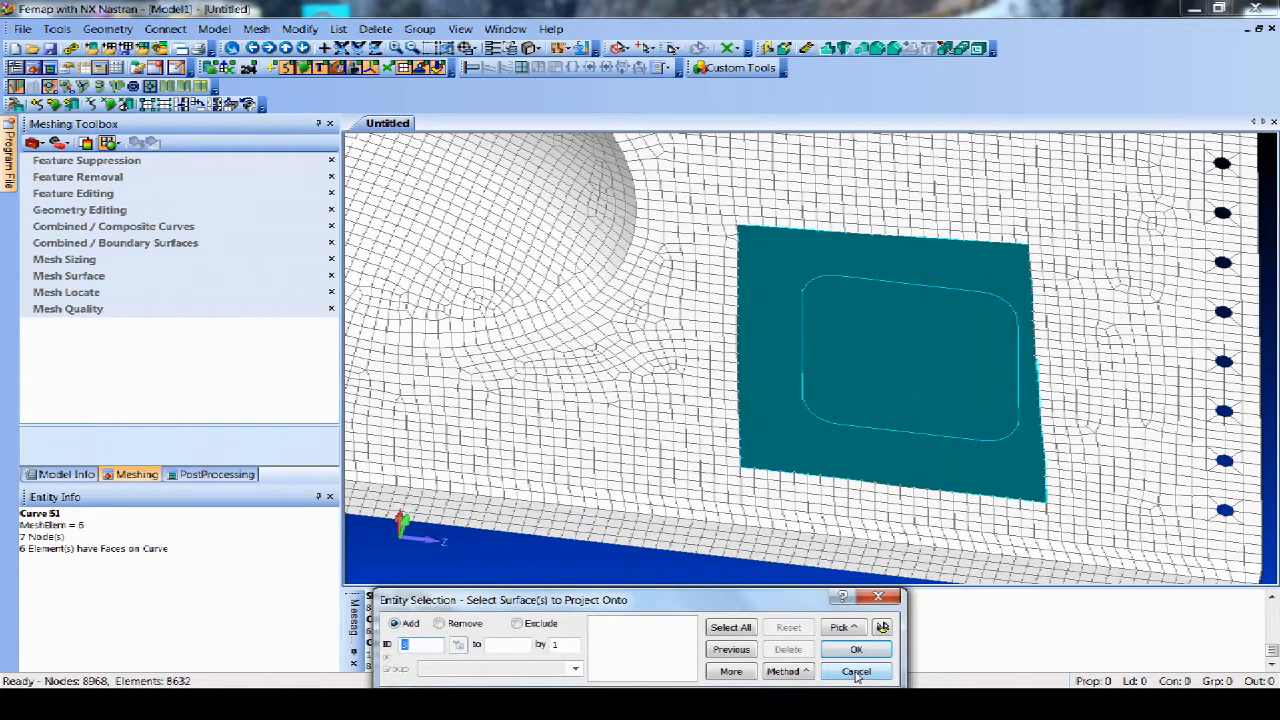
pyautogui.click(856, 672)
# Delete the surface inside the projected rounded outline to cut the opening.
pyautogui.click(376, 28)
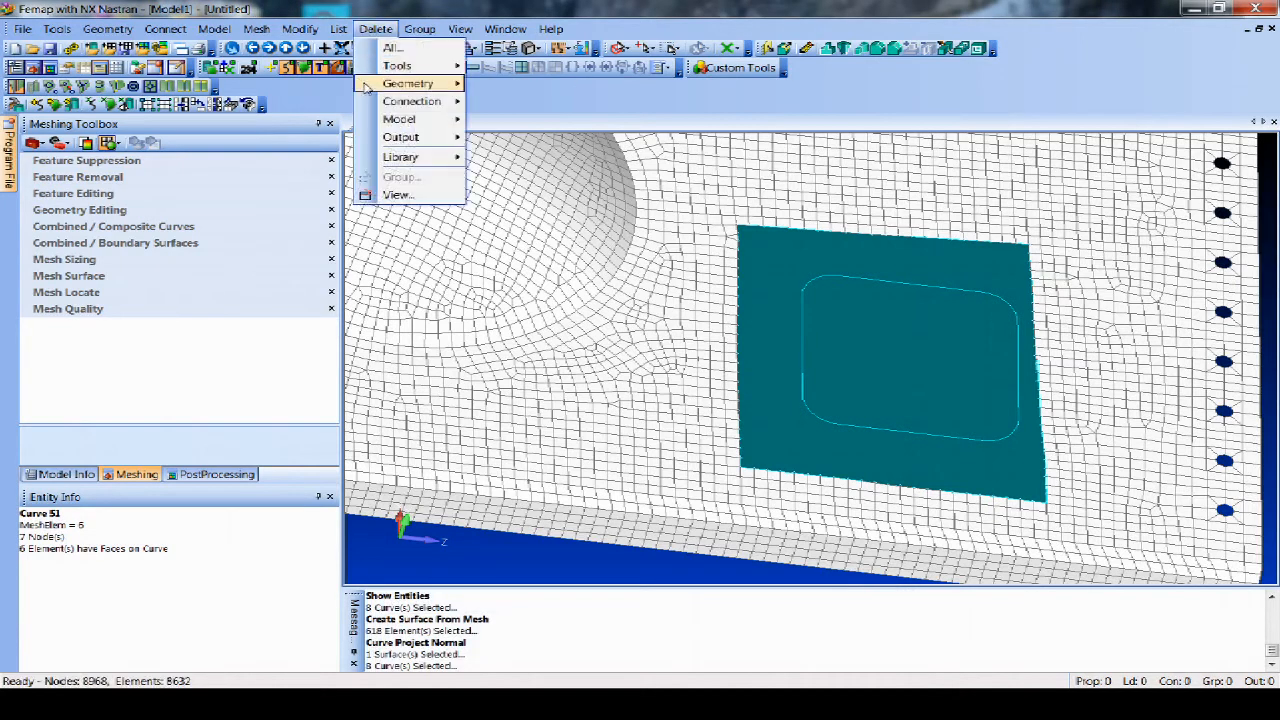
pyautogui.moveTo(366, 88)
pyautogui.click(530, 180)
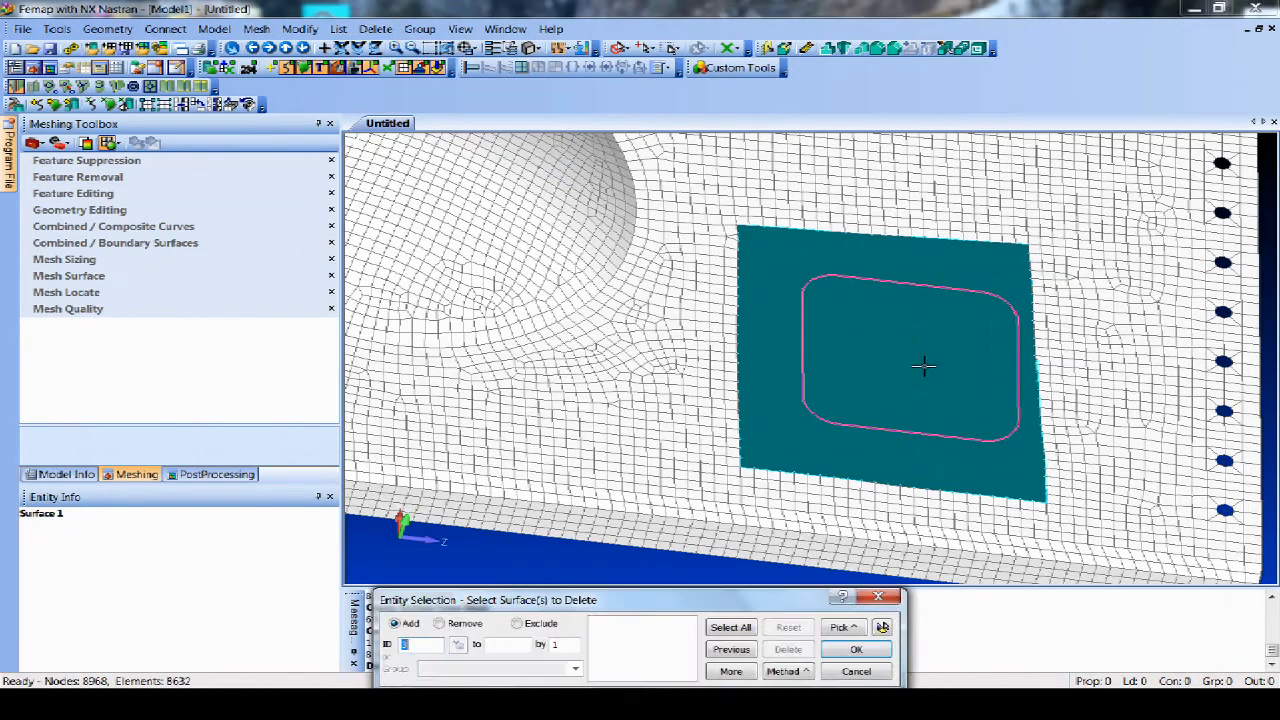
pyautogui.click(923, 366)
pyautogui.press('Return')
pyautogui.click(733, 373)
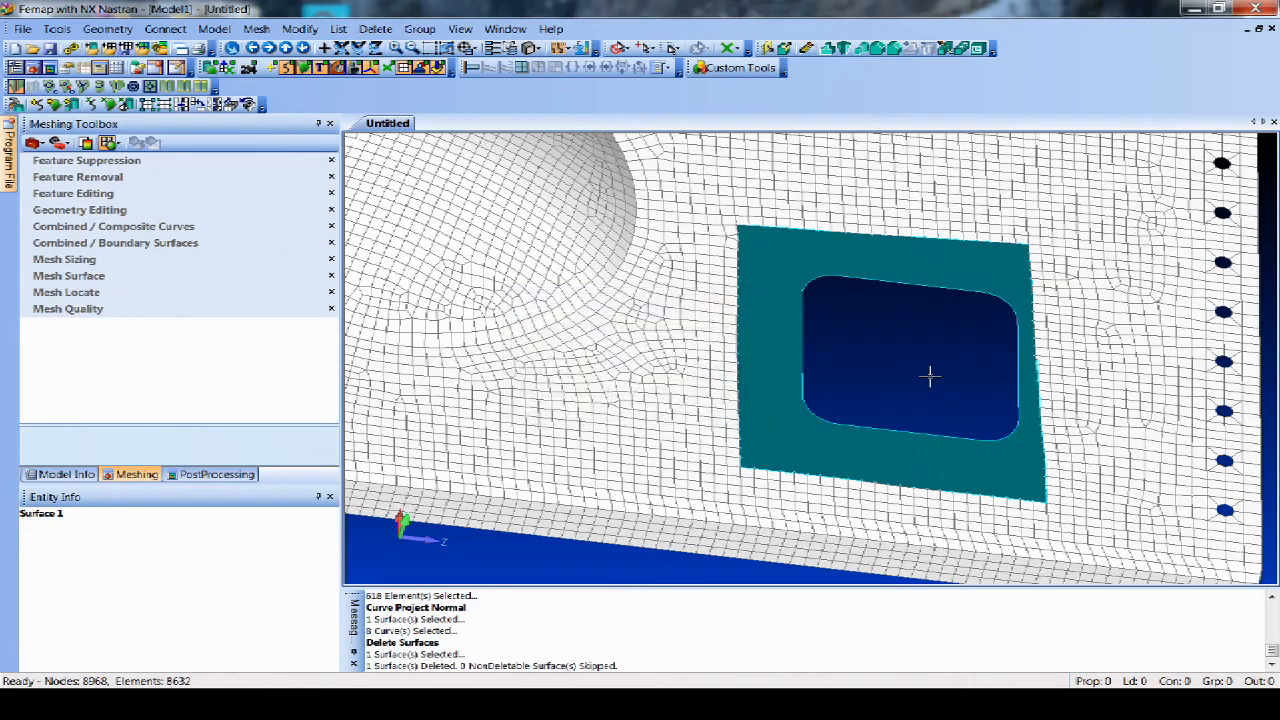
# Start sizing the mesh along curves and select the eight curves around the cutout with a polygon.
pyautogui.keyDown('ctrl'); pyautogui.moveTo(930, 376); pyautogui.dragTo(831, 337, button='middle'); pyautogui.keyUp('ctrl')
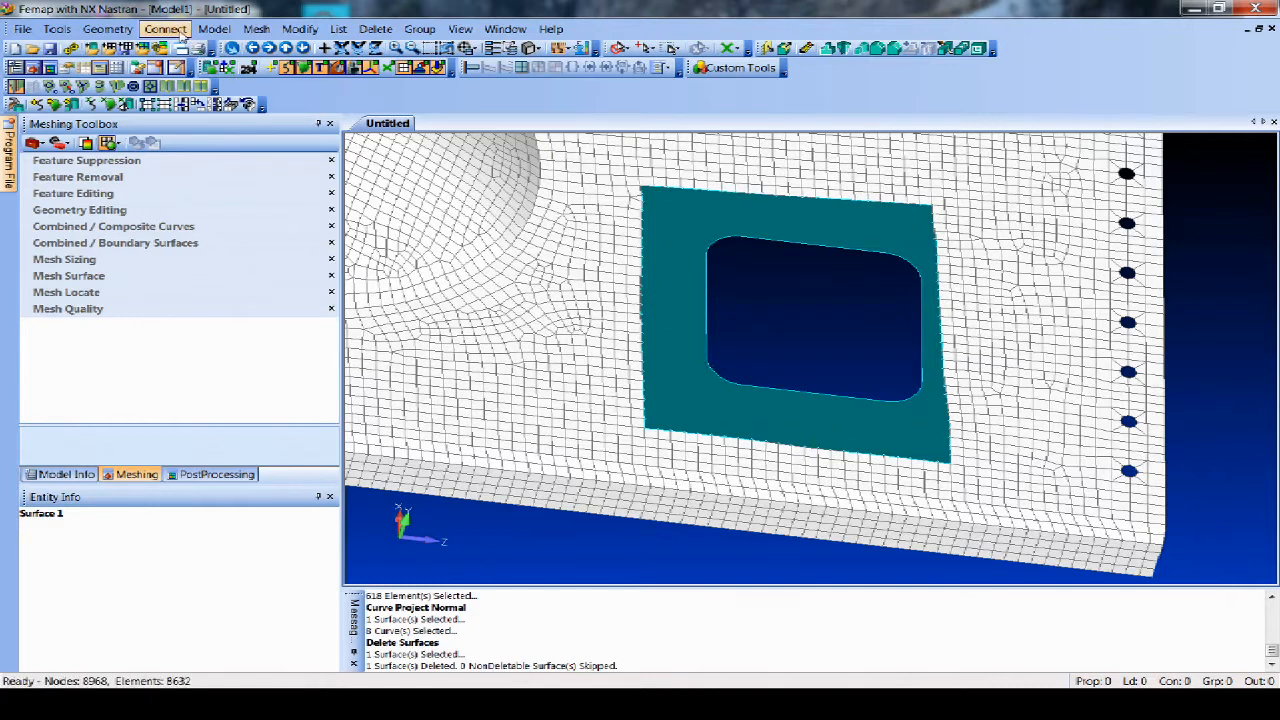
pyautogui.click(256, 29)
pyautogui.moveTo(320, 66)
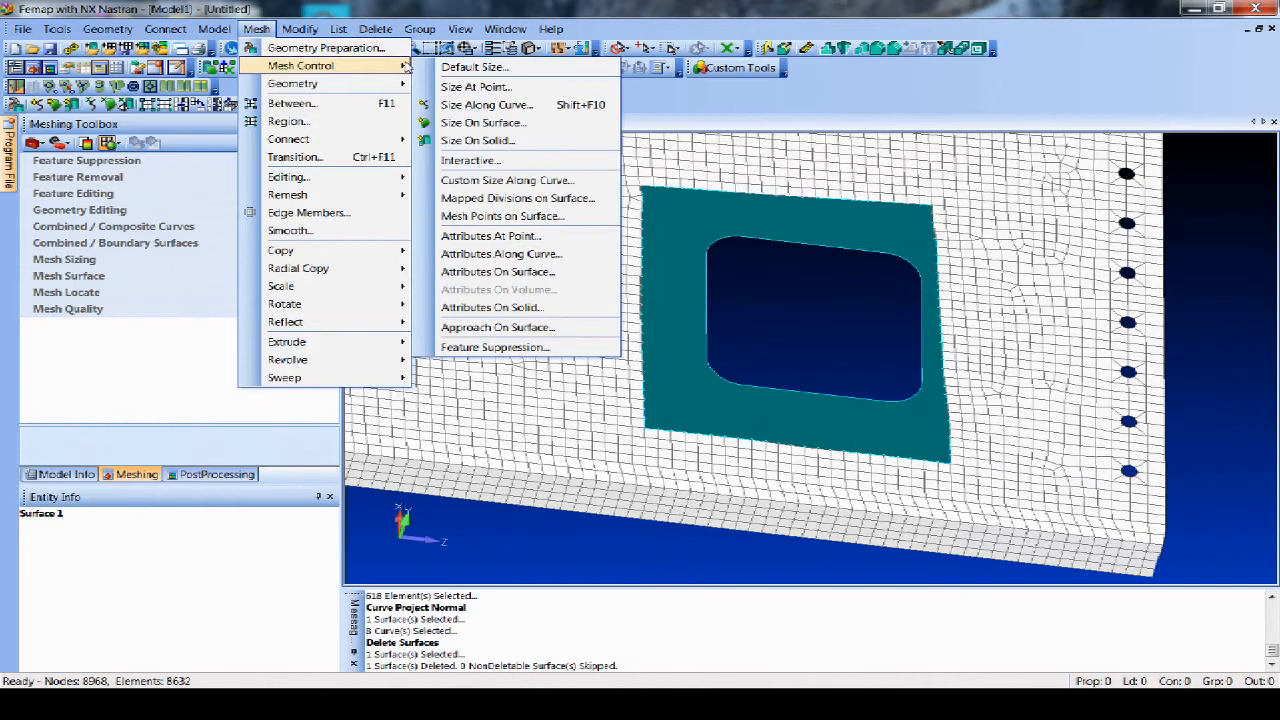
pyautogui.click(508, 104)
pyautogui.keyDown('ctrl'); pyautogui.keyDown('shift'); pyautogui.click(688, 230); pyautogui.keyUp('shift'); pyautogui.keyUp('ctrl')
pyautogui.click(698, 401)
pyautogui.click(930, 422)
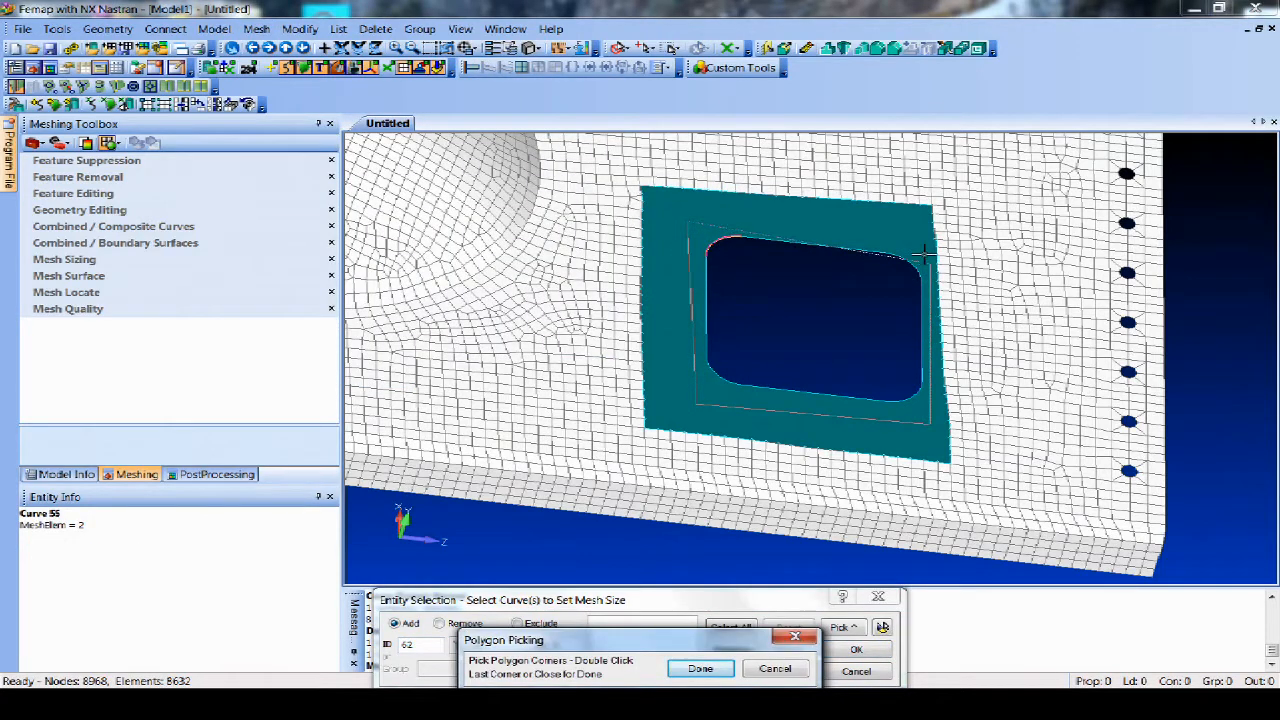
pyautogui.doubleClick(900, 228)
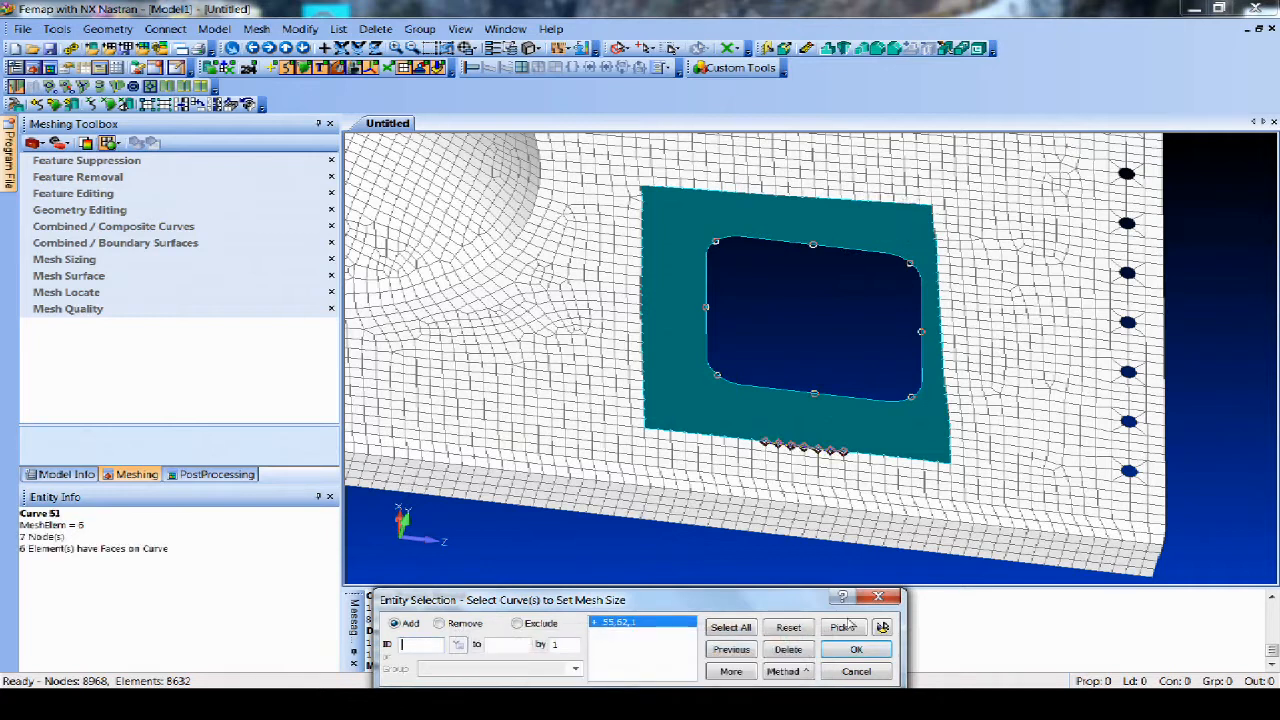
# Size the selected cutout curves by element size and measure between two adjacent nodes along the patch's upper edge to obtain the value.
pyautogui.click(856, 649)
pyautogui.click(389, 583)
pyautogui.click(575, 588)
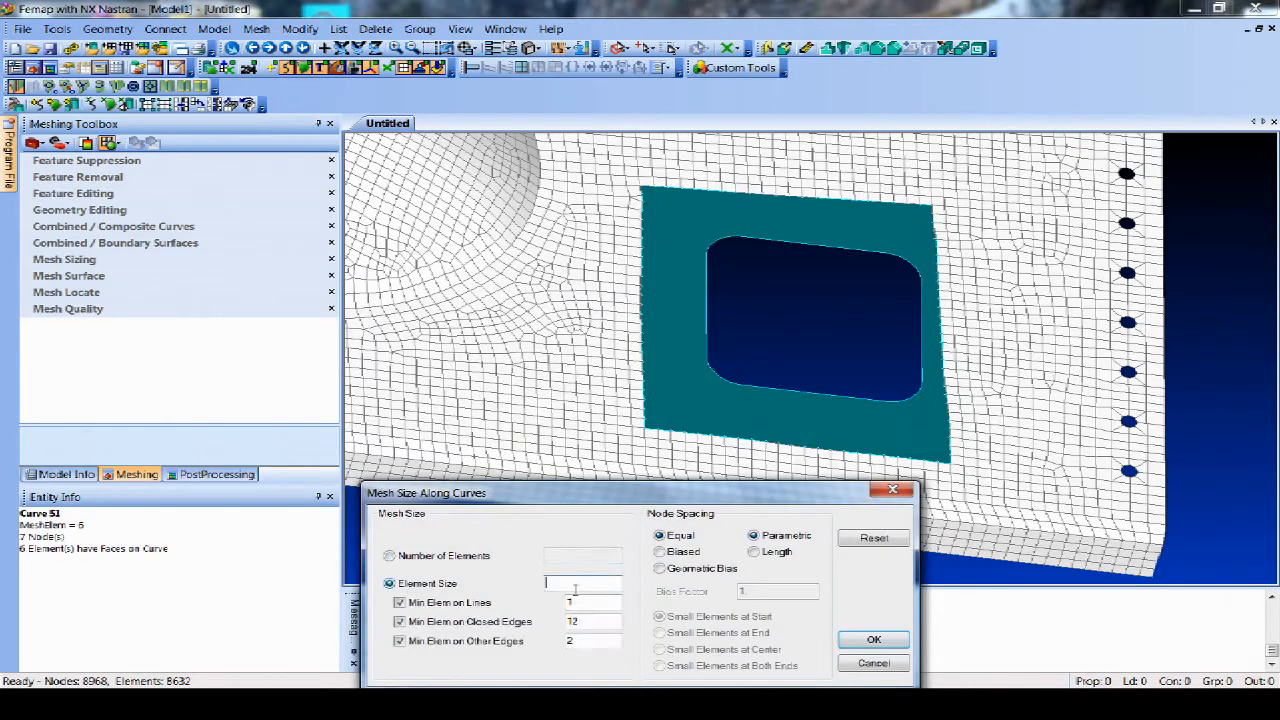
pyautogui.hotkey('ctrl', 'm')
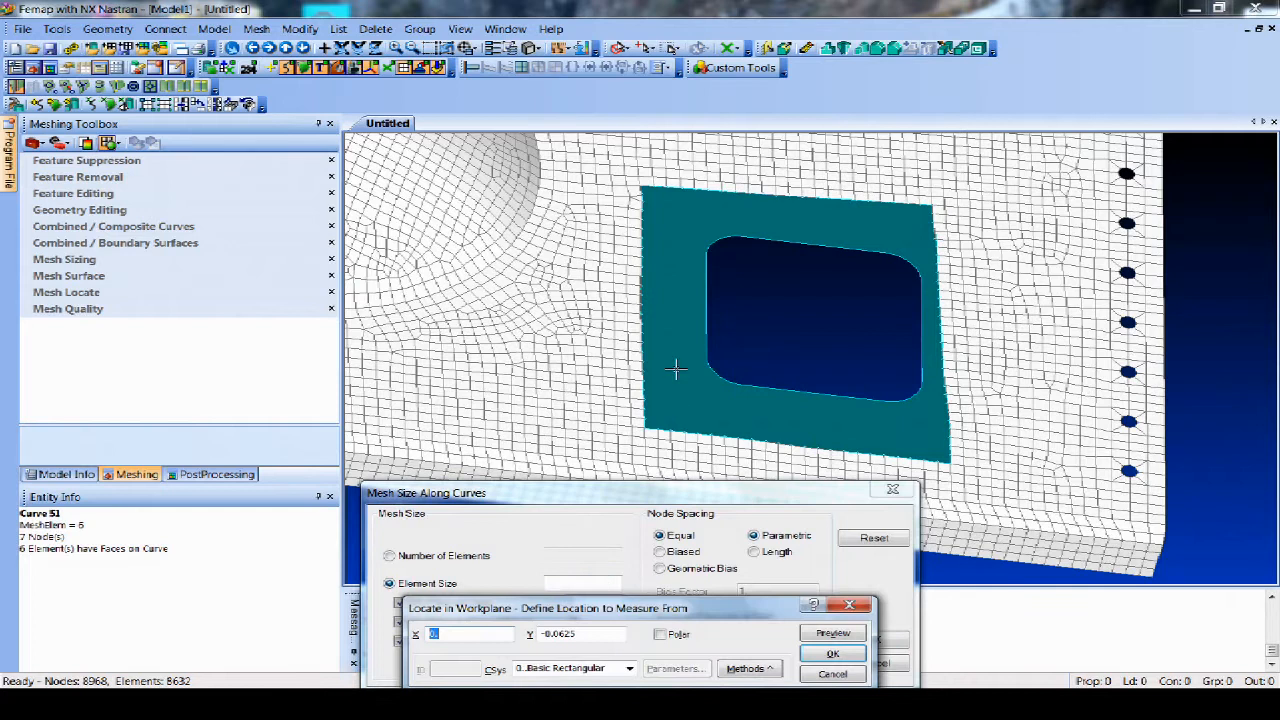
pyautogui.rightClick(733, 182)
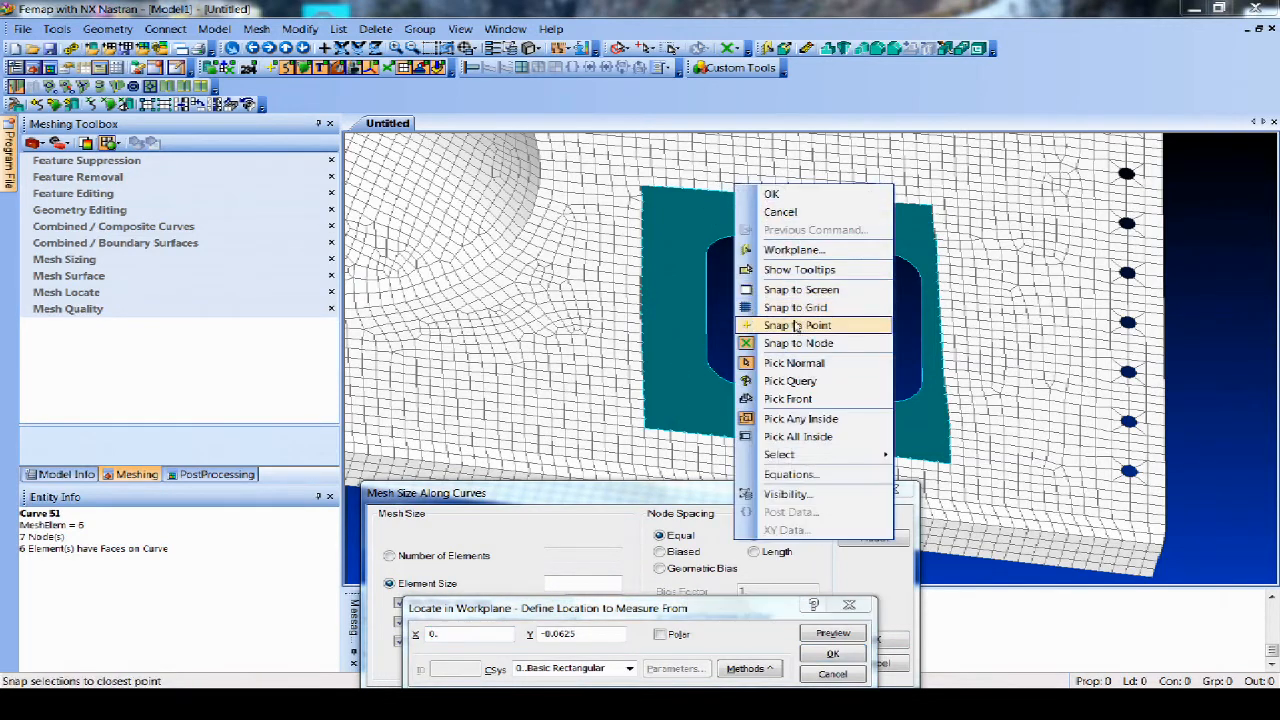
pyautogui.click(798, 342)
pyautogui.click(750, 669)
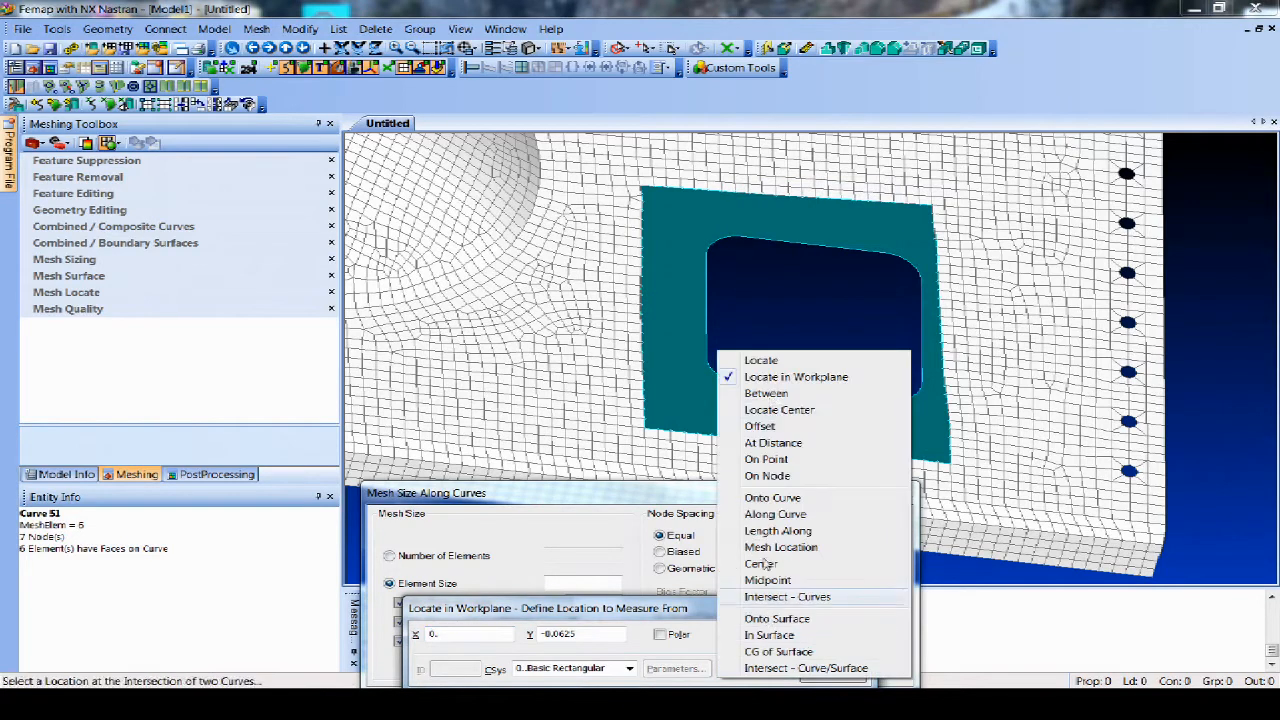
pyautogui.click(740, 360)
pyautogui.click(747, 200)
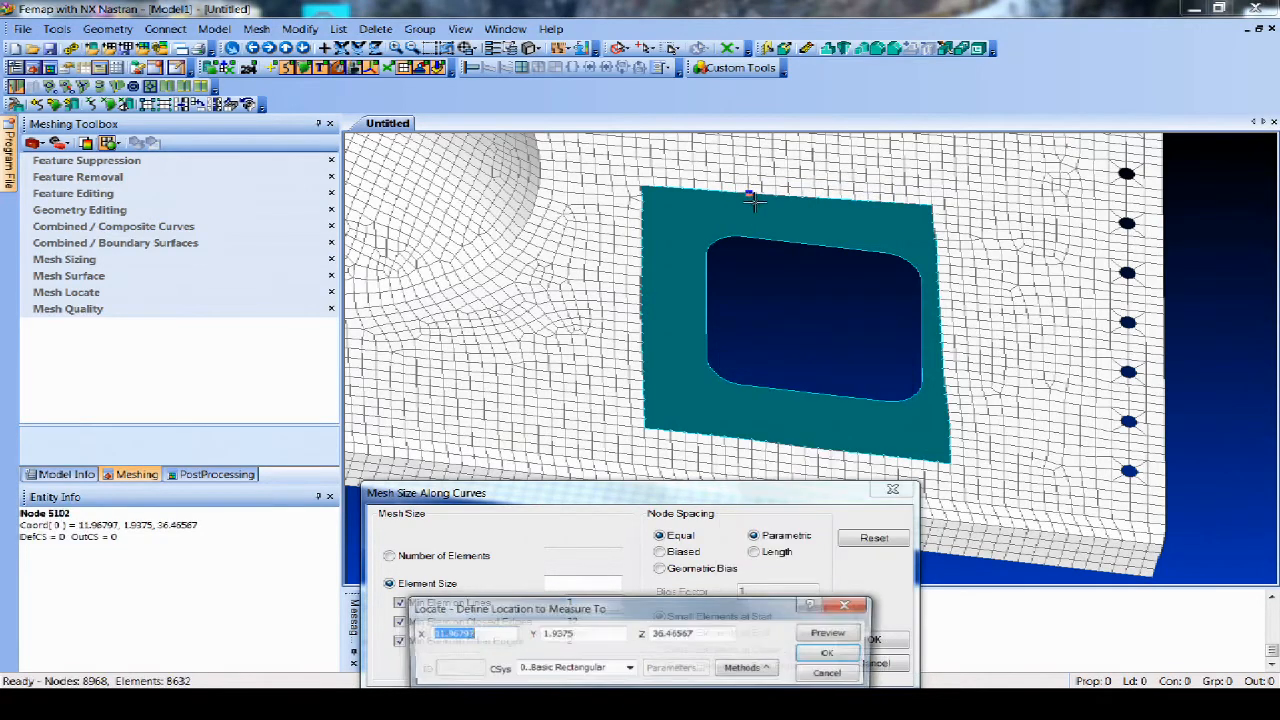
pyautogui.click(760, 243)
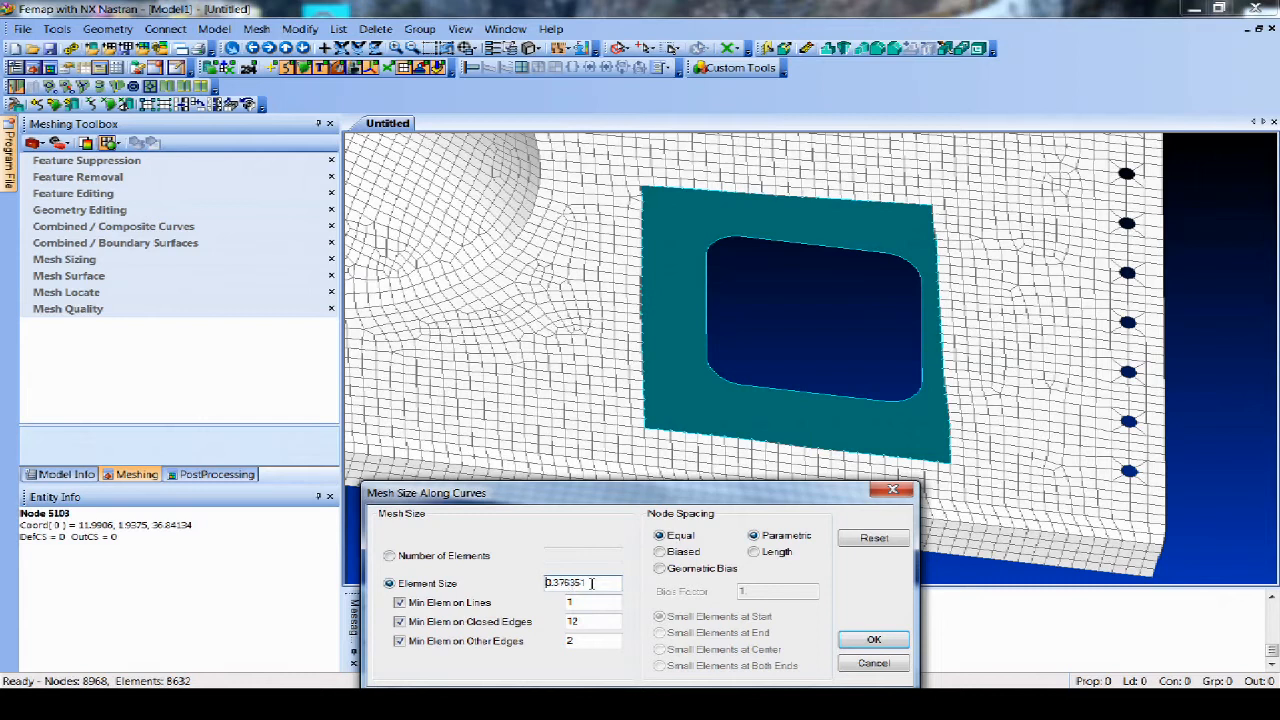
# Set the element size to 0.375 on the eight cutout curves and finish the mesh sizing command.
pyautogui.moveTo(553, 583); pyautogui.dragTo(538, 591)
pyautogui.press('BackSpace')
pyautogui.write('.375')
pyautogui.press('Return')
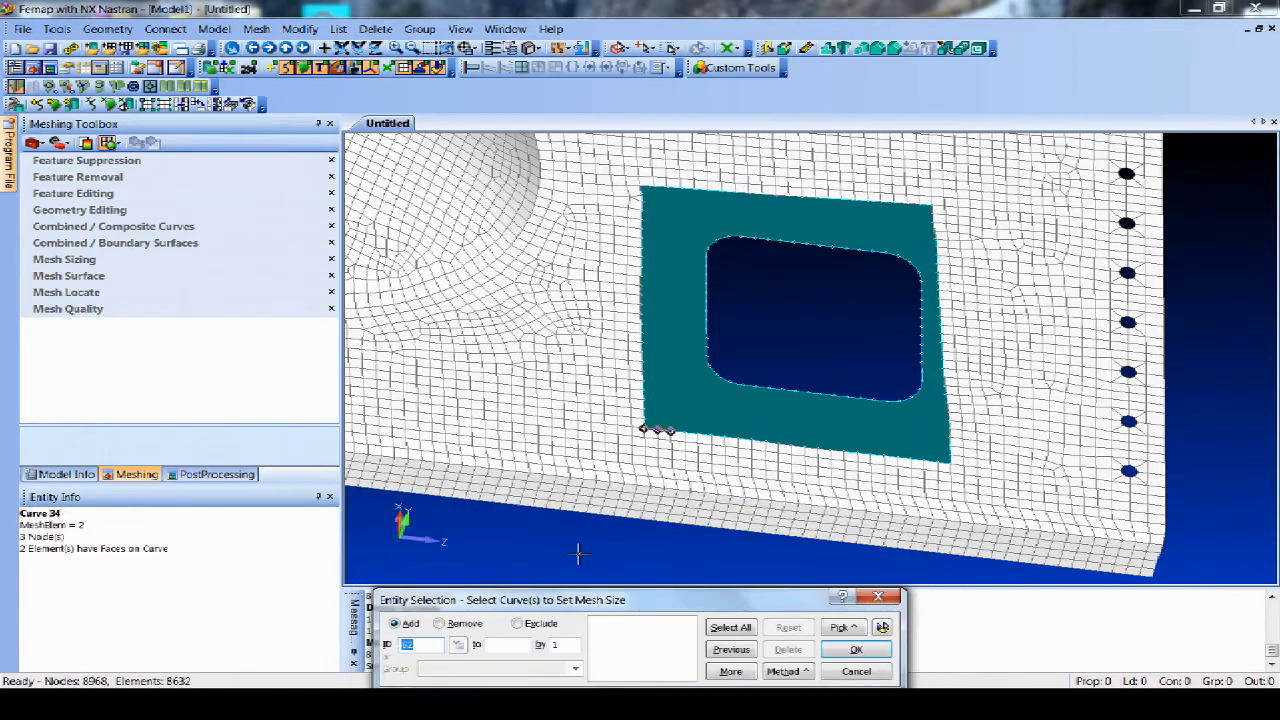
pyautogui.click(860, 675)
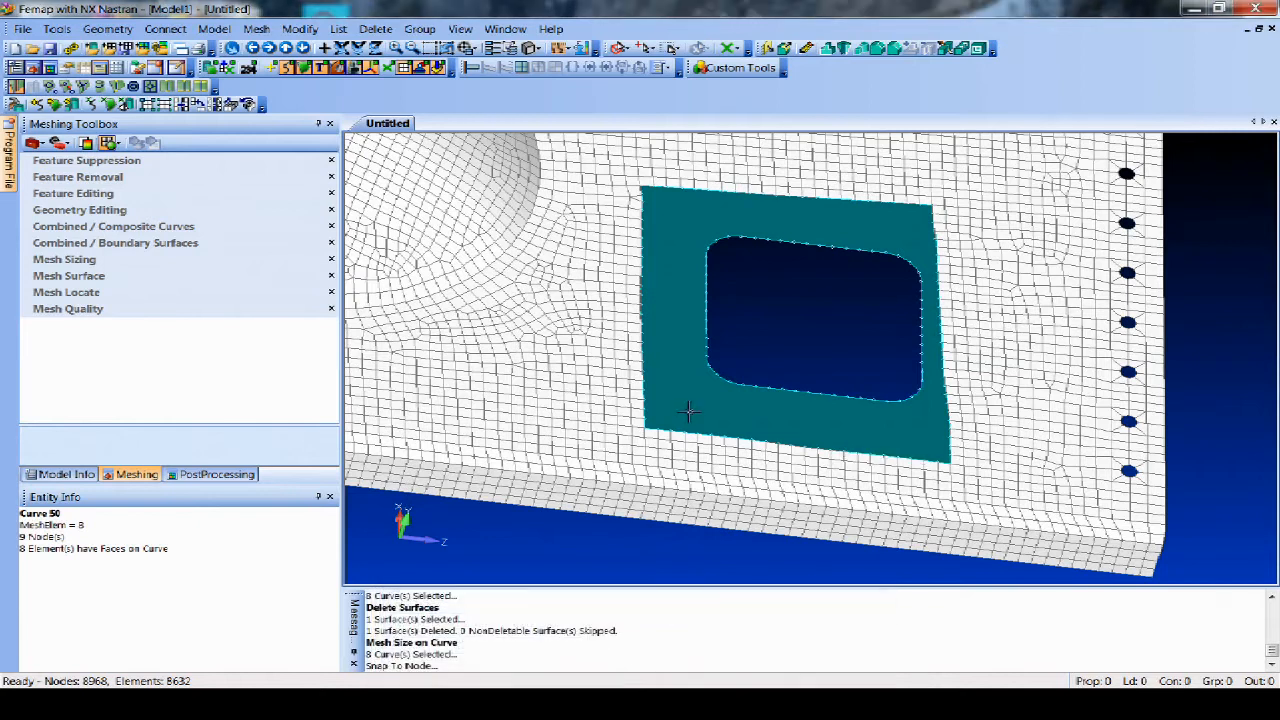
# Mesh the trimmed surface around the cutout with quad elements using the PLATE Property and mapped meshing on.
pyautogui.click(256, 28)
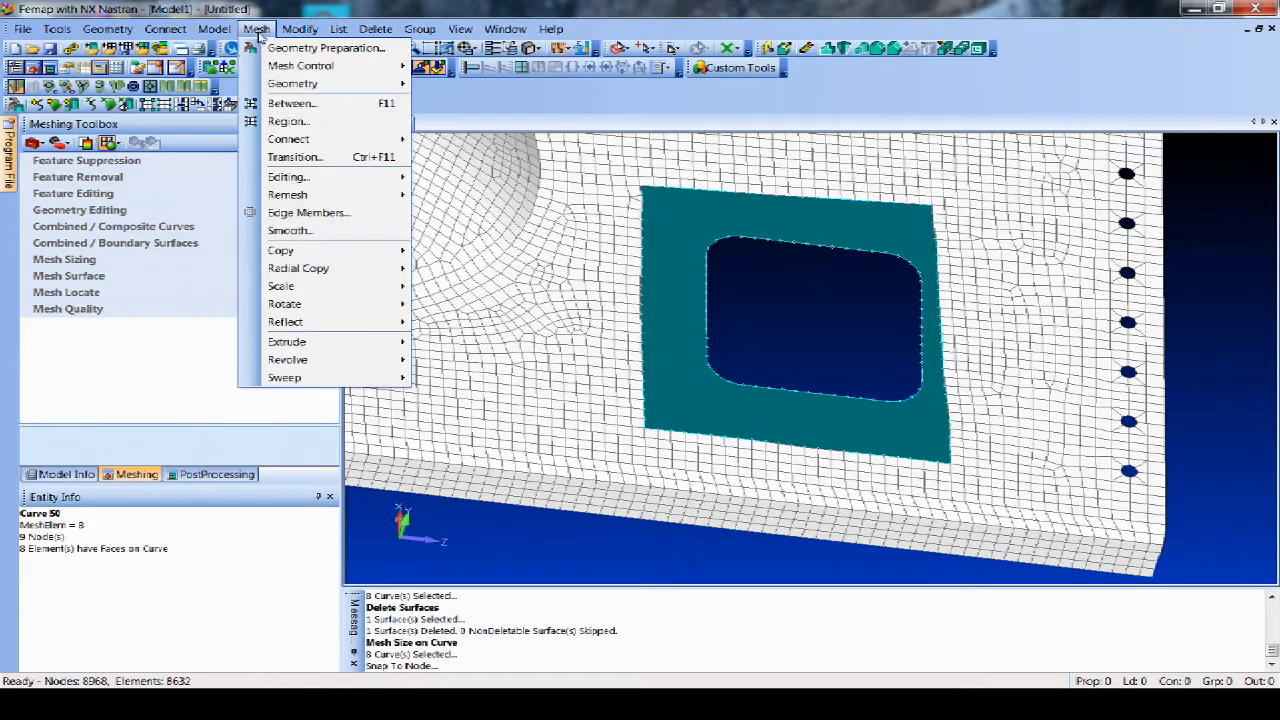
pyautogui.moveTo(300, 84)
pyautogui.click(461, 124)
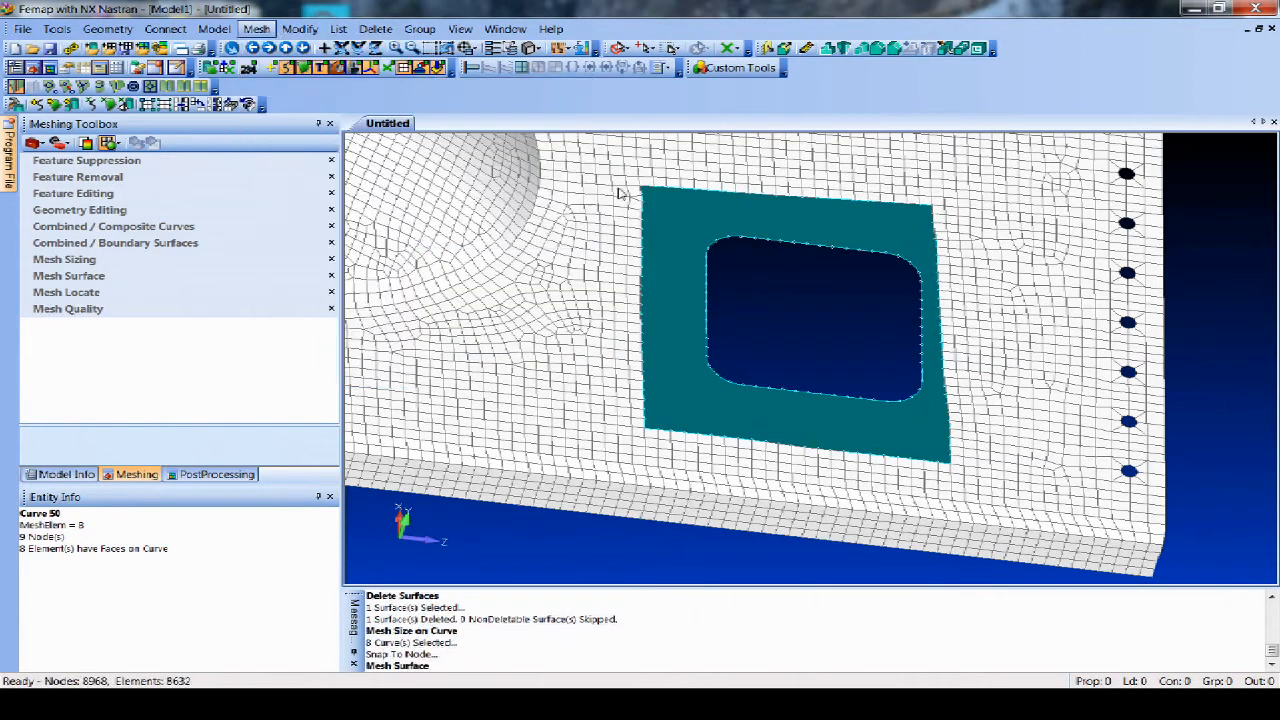
pyautogui.click(668, 205)
pyautogui.press('Return')
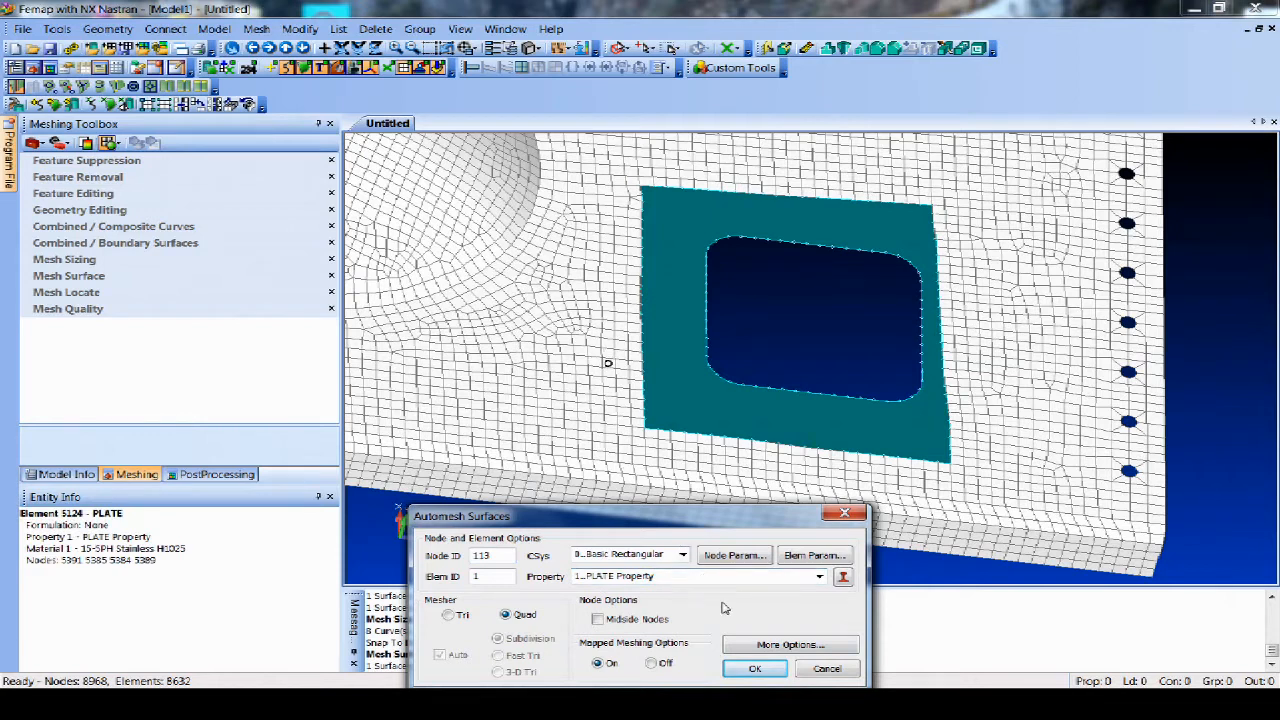
pyautogui.click(752, 669)
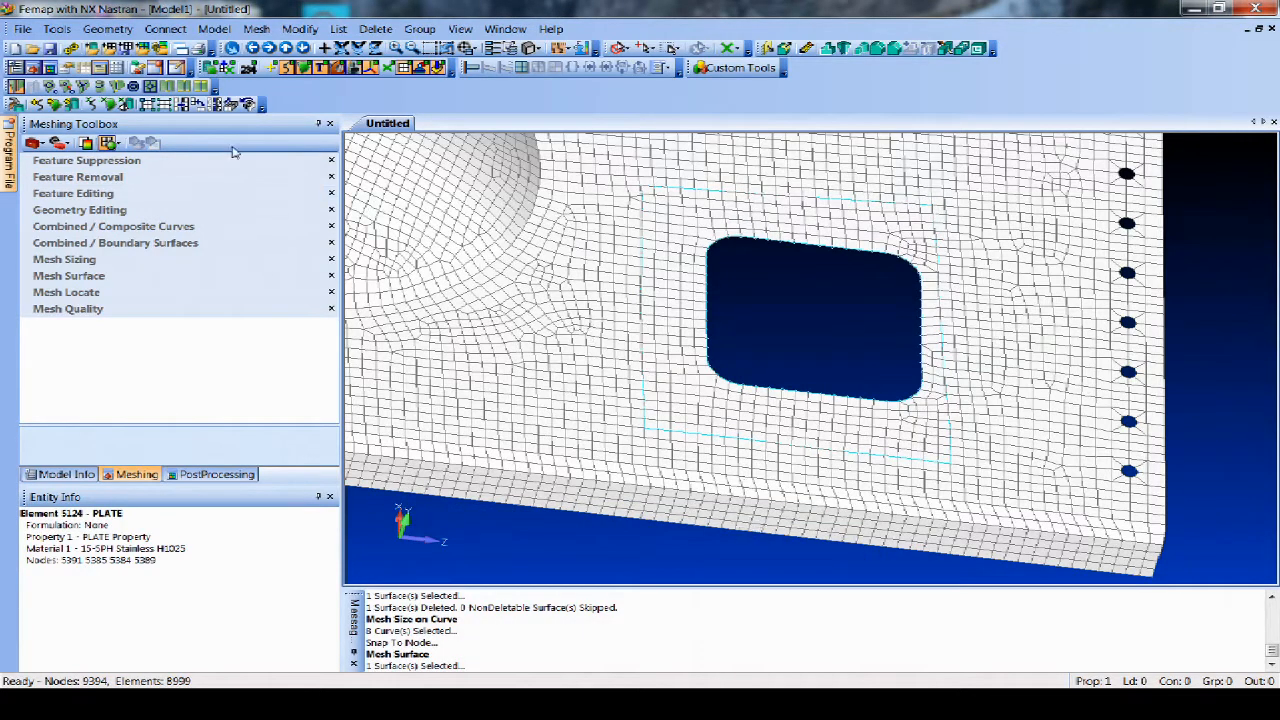
# Start a coincident node check on all nodes in the model and preview the matches at the default tolerance.
pyautogui.click(57, 29)
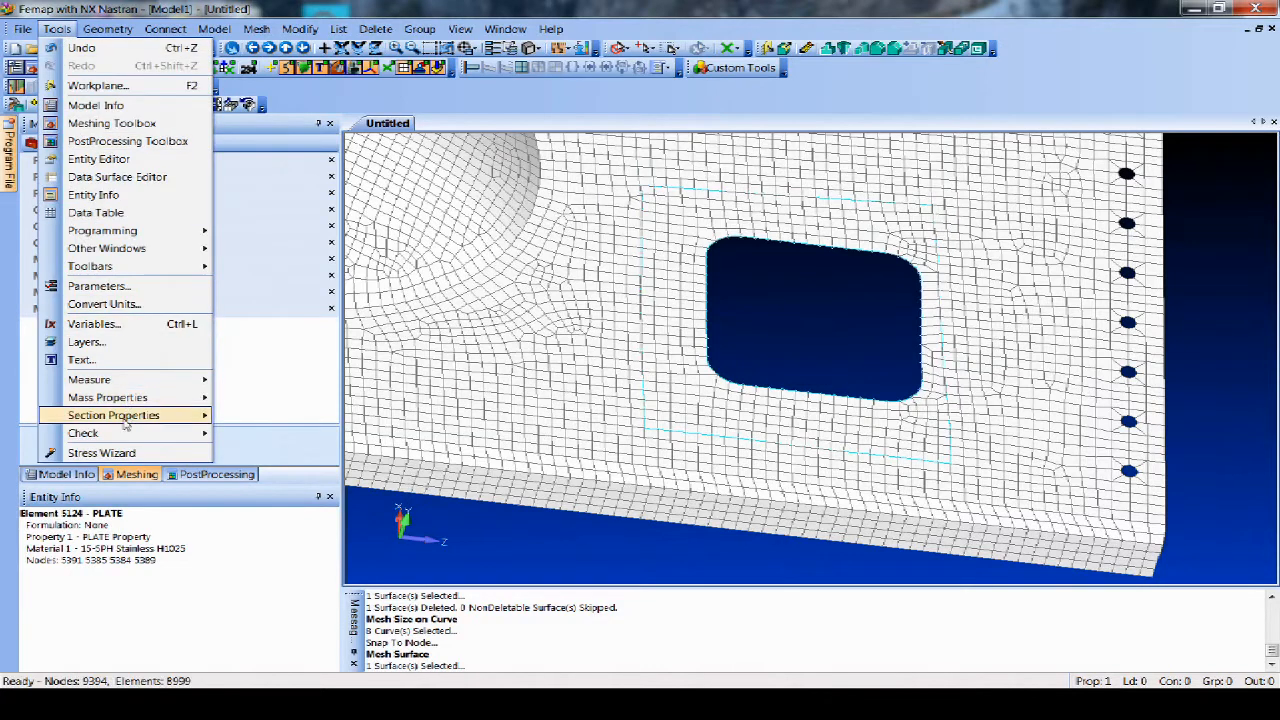
pyautogui.moveTo(128, 433)
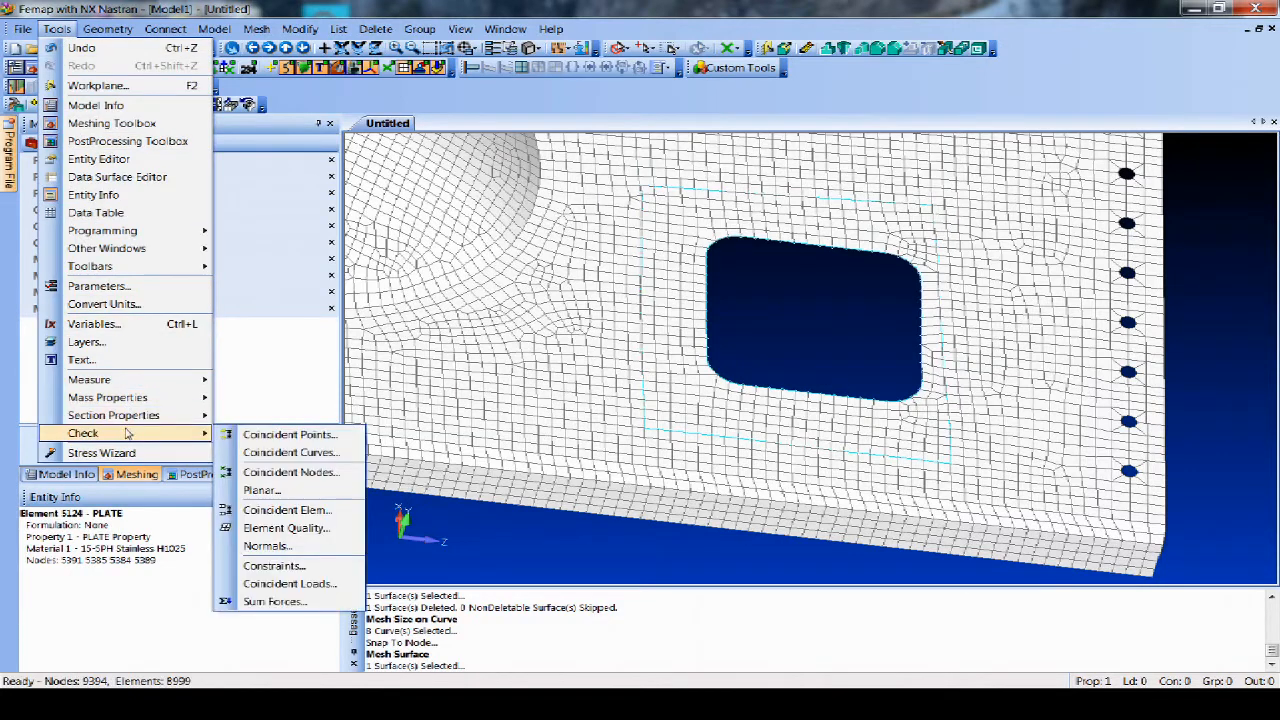
pyautogui.click(303, 474)
pyautogui.click(730, 627)
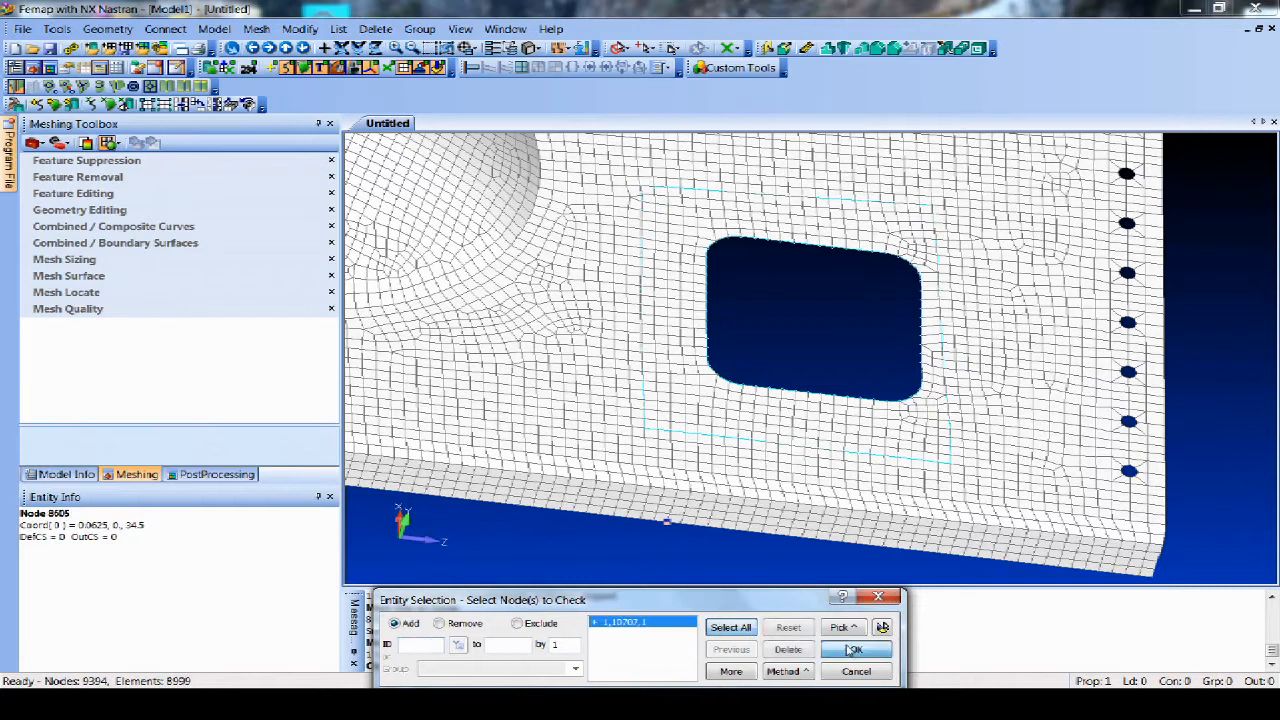
pyautogui.click(851, 650)
pyautogui.click(580, 411)
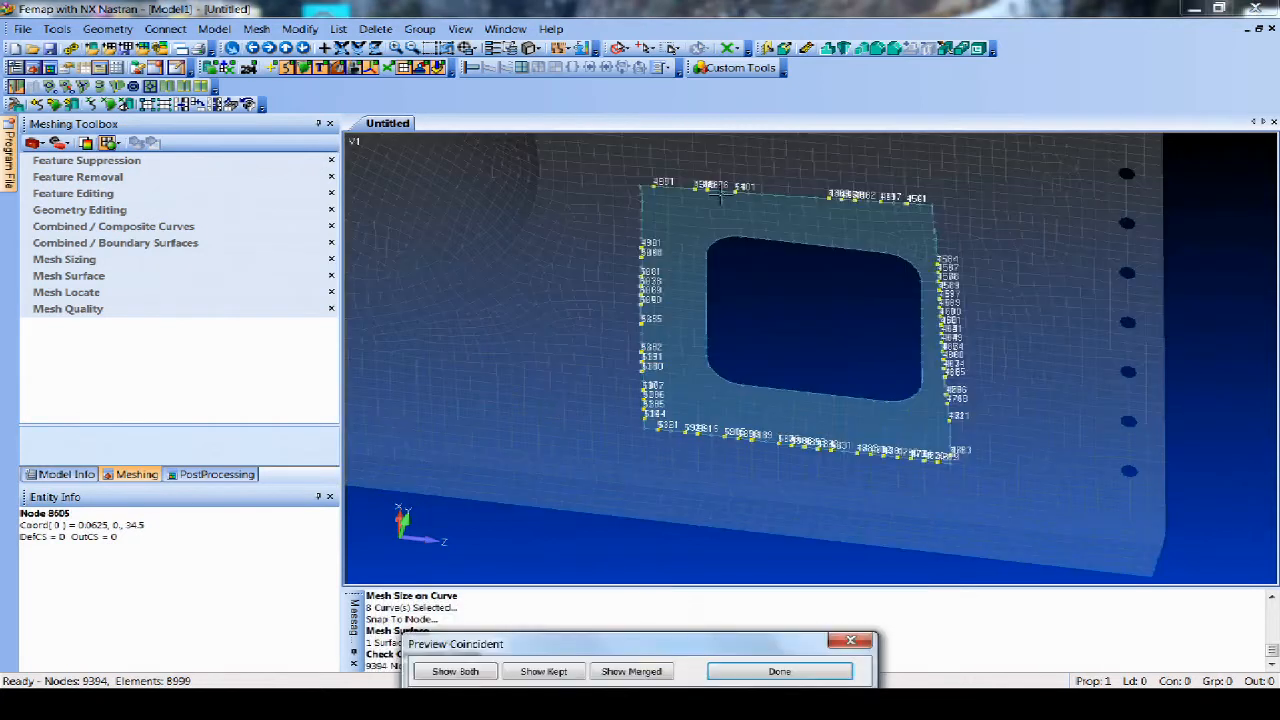
pyautogui.click(778, 672)
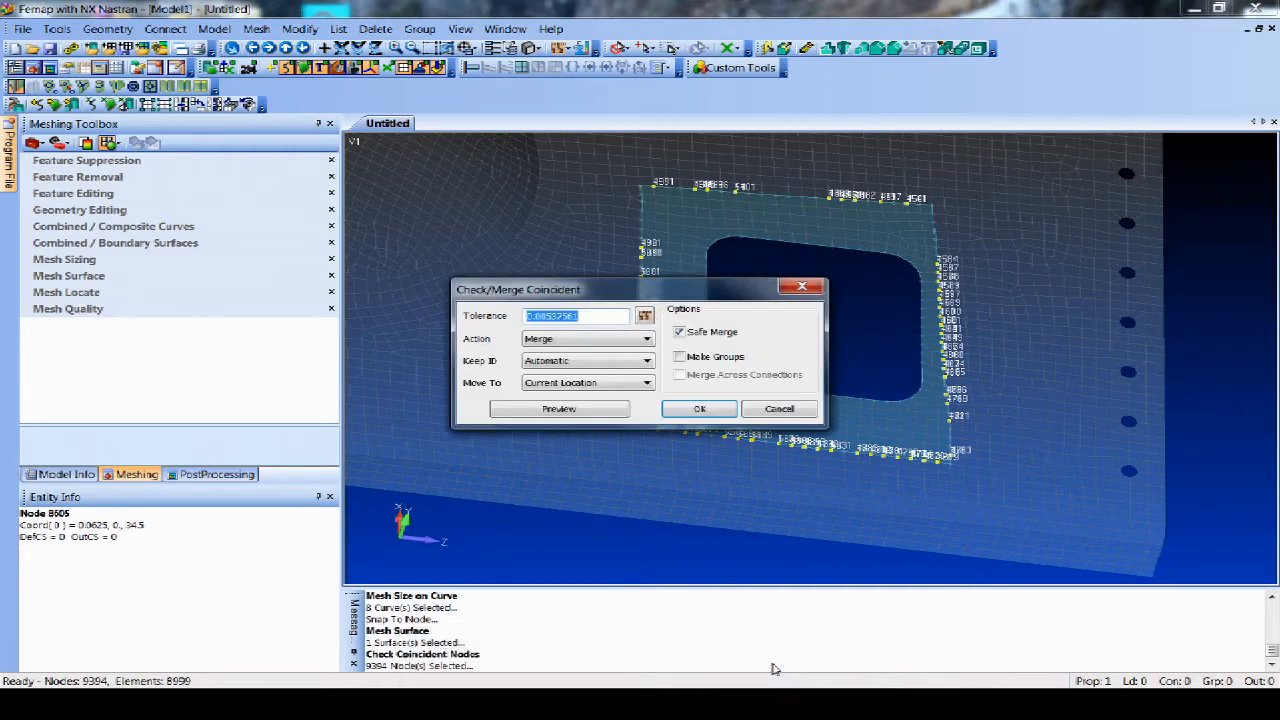
# Preview the coincident nodes with a tolerance of 0.05.
pyautogui.write('.05')
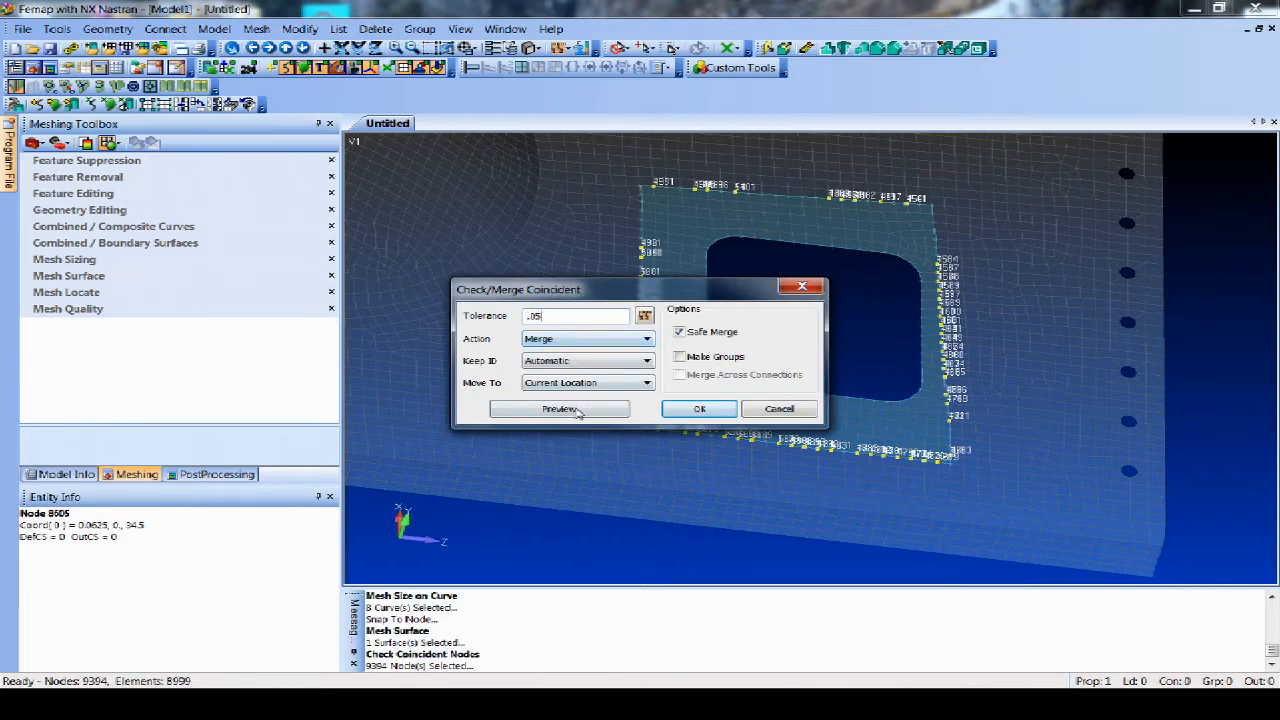
pyautogui.click(560, 409)
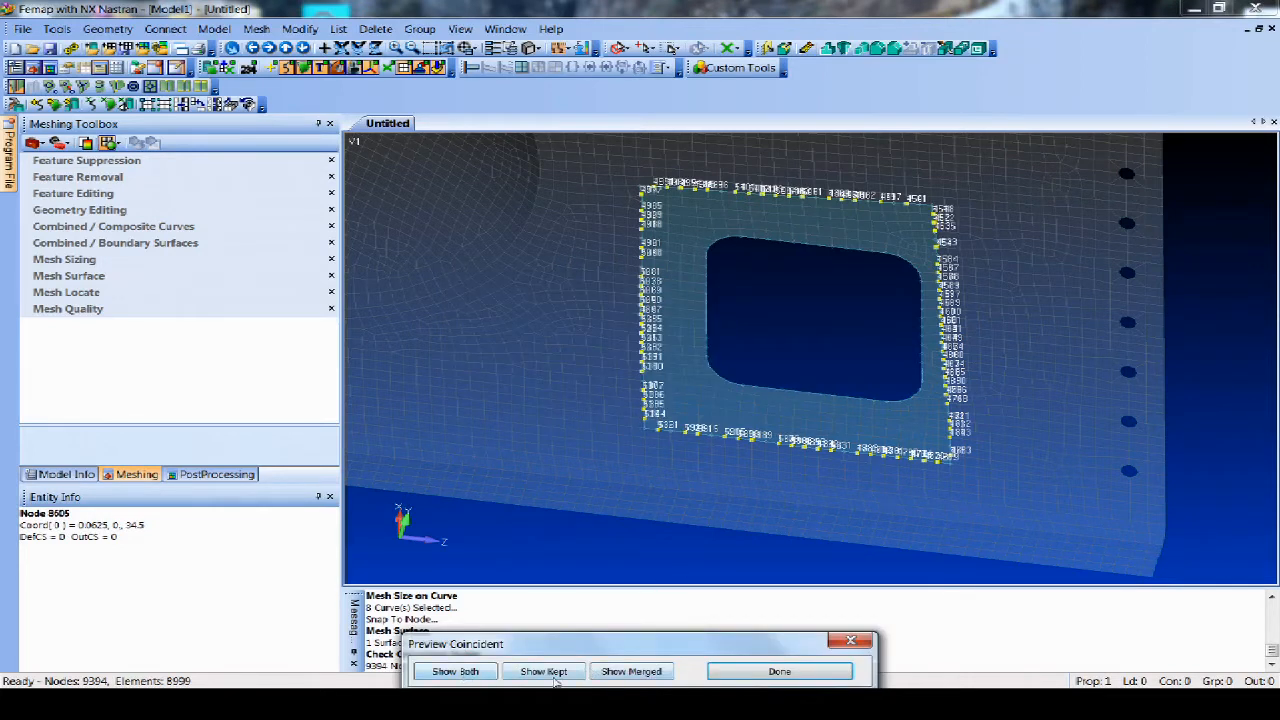
pyautogui.click(763, 677)
# Set the coincident node tolerance to 0.1, preview the matches and merge the nodes.
pyautogui.write('.1')
pyautogui.click(576, 410)
pyautogui.click(772, 673)
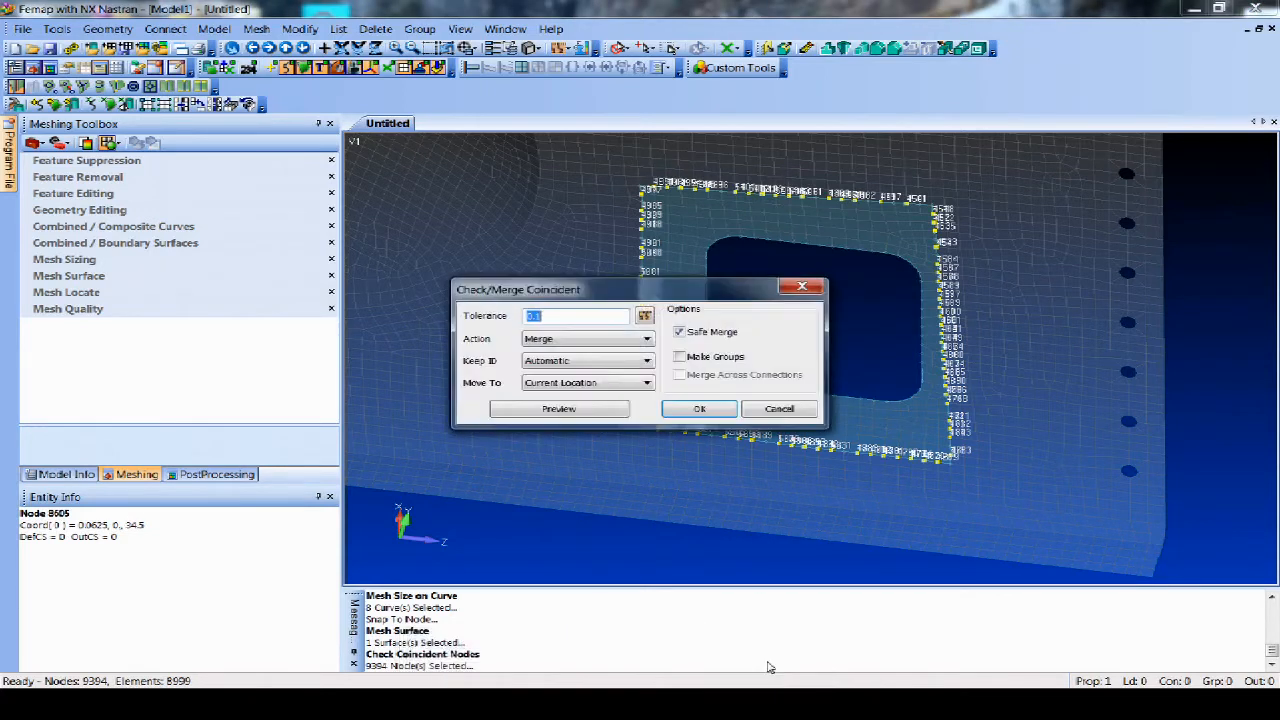
pyautogui.click(700, 410)
# Inspect the model in Free Edge style to check the patch boundary, and return to Hidden Line style.
pyautogui.press('F5')
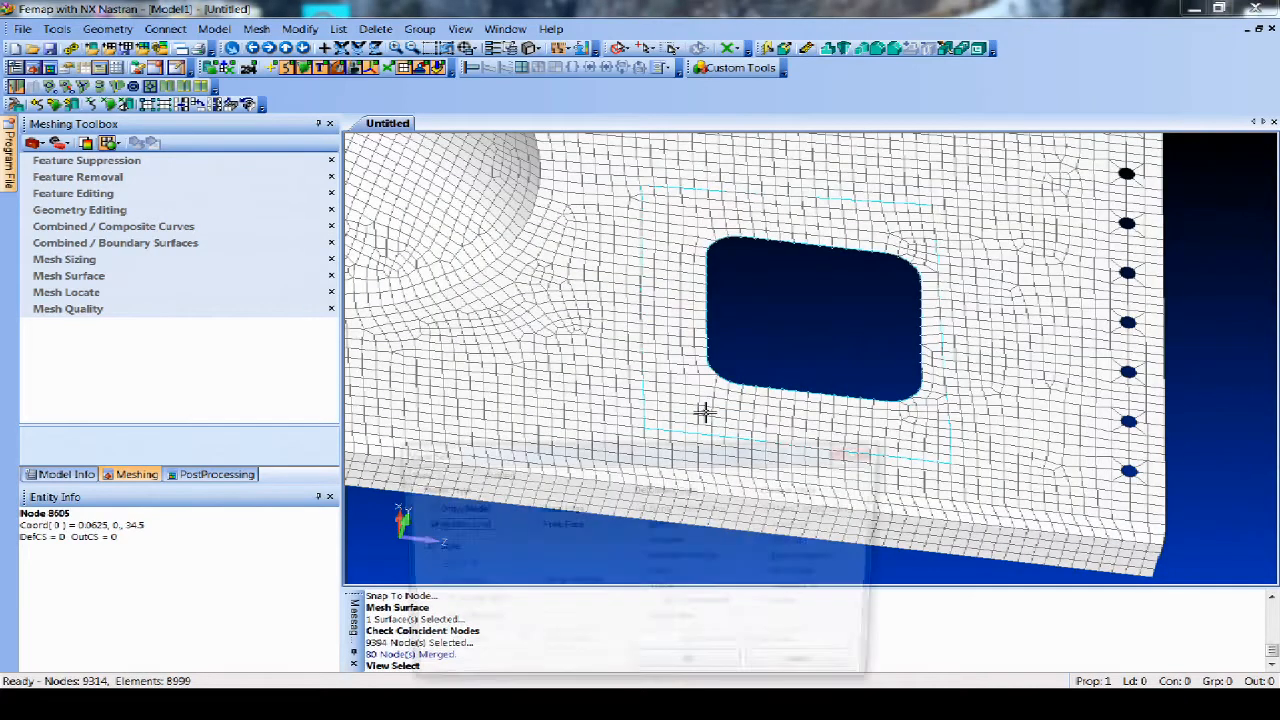
pyautogui.click(552, 508)
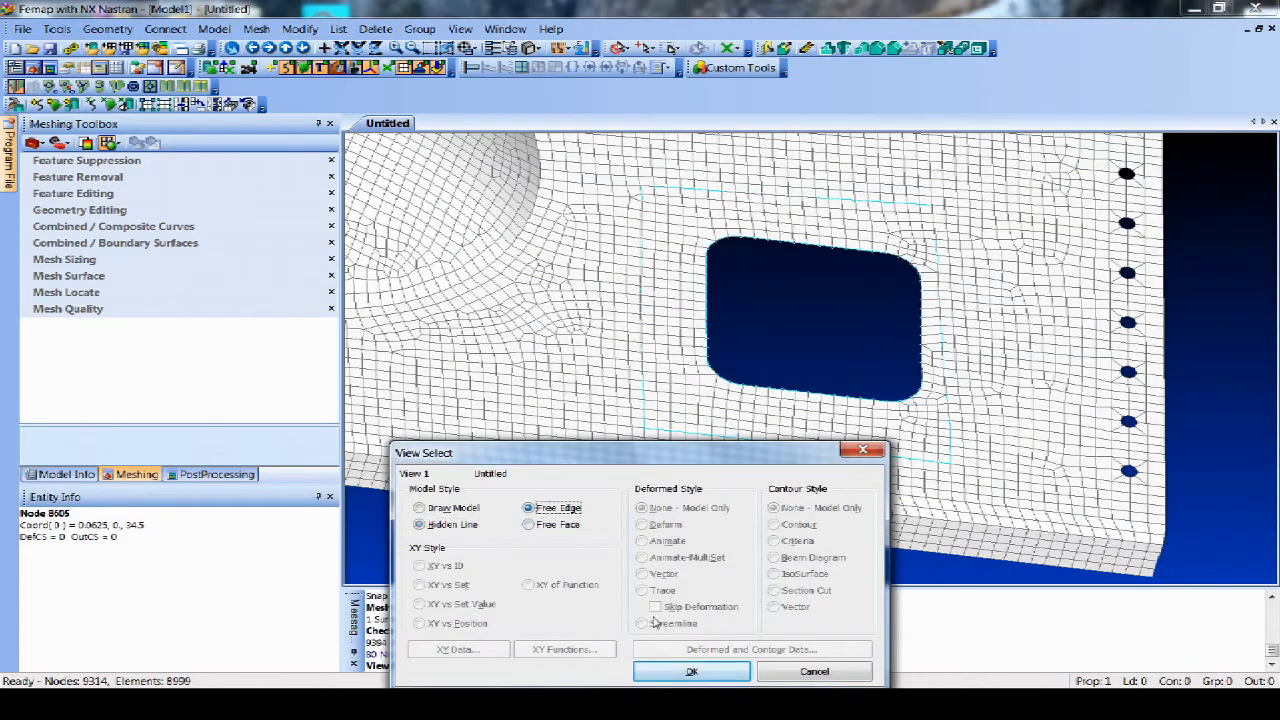
pyautogui.click(672, 671)
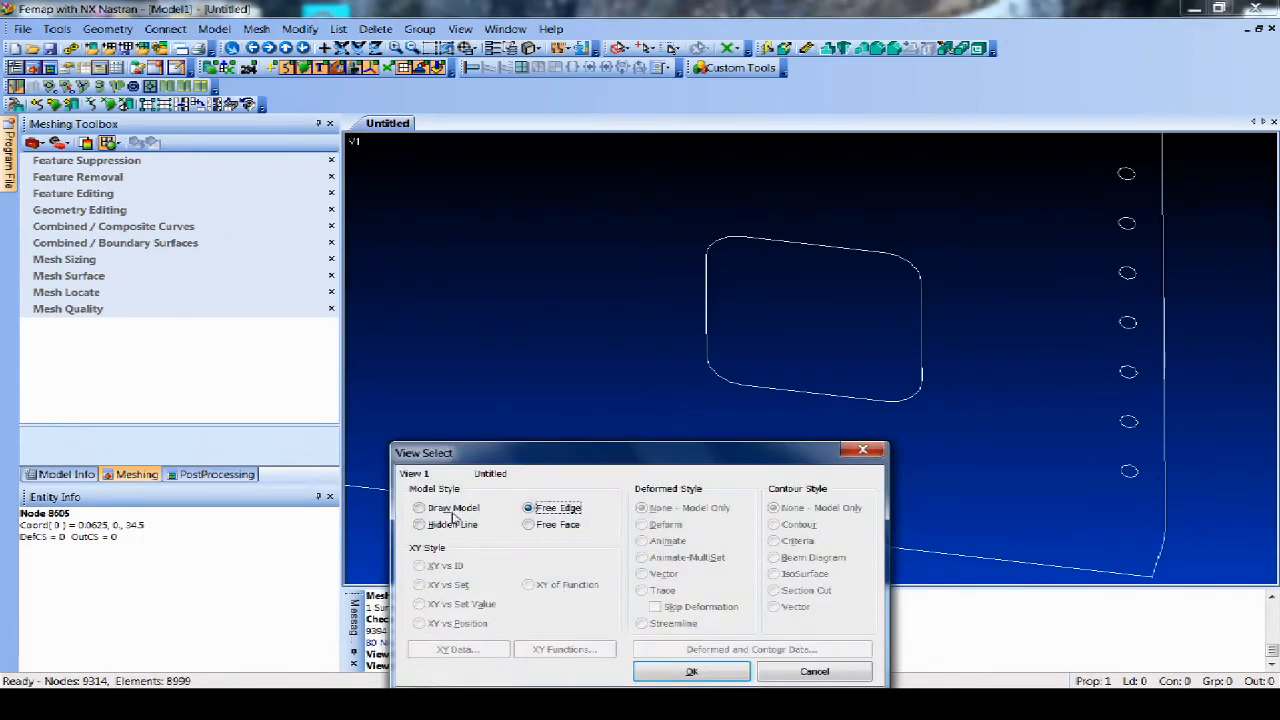
pyautogui.click(447, 527)
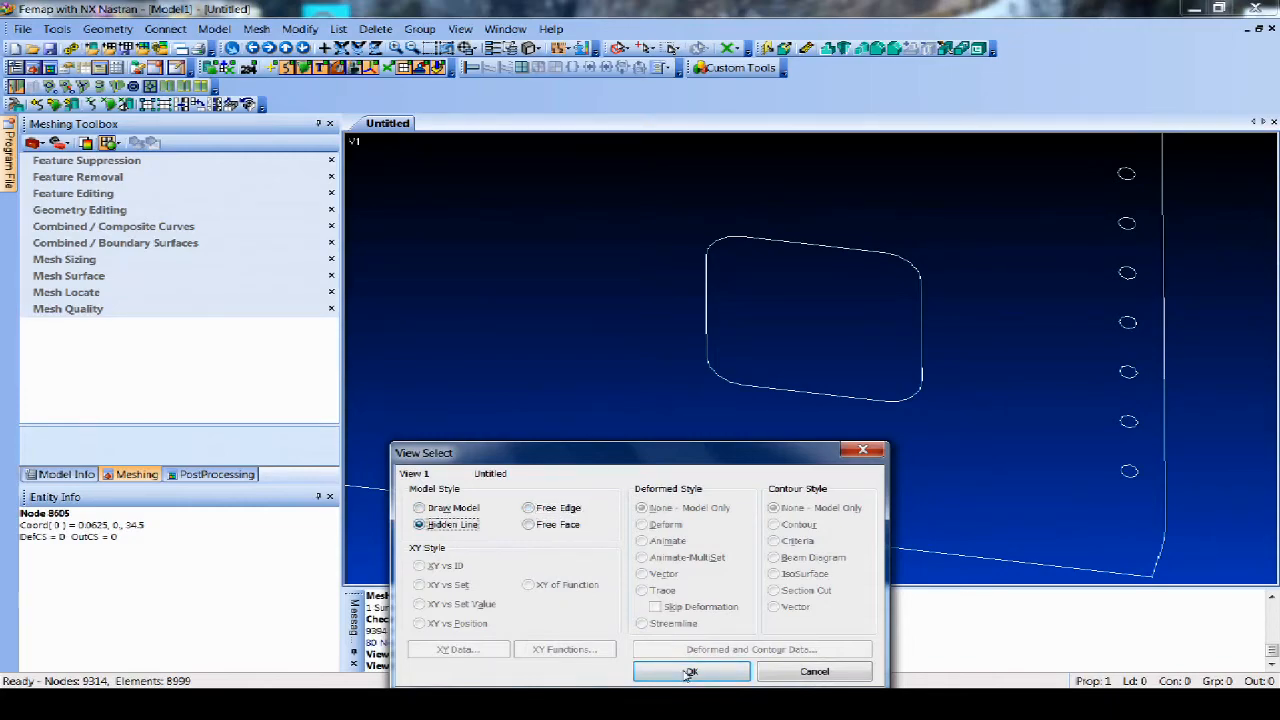
pyautogui.click(688, 671)
# Turn on the element quality display and examine the poor elements around the cutout.
pyautogui.scroll(-3, 759, 471)
pyautogui.moveTo(759, 471); pyautogui.dragTo(739, 375, button='middle')
pyautogui.scroll(6, 739, 375)
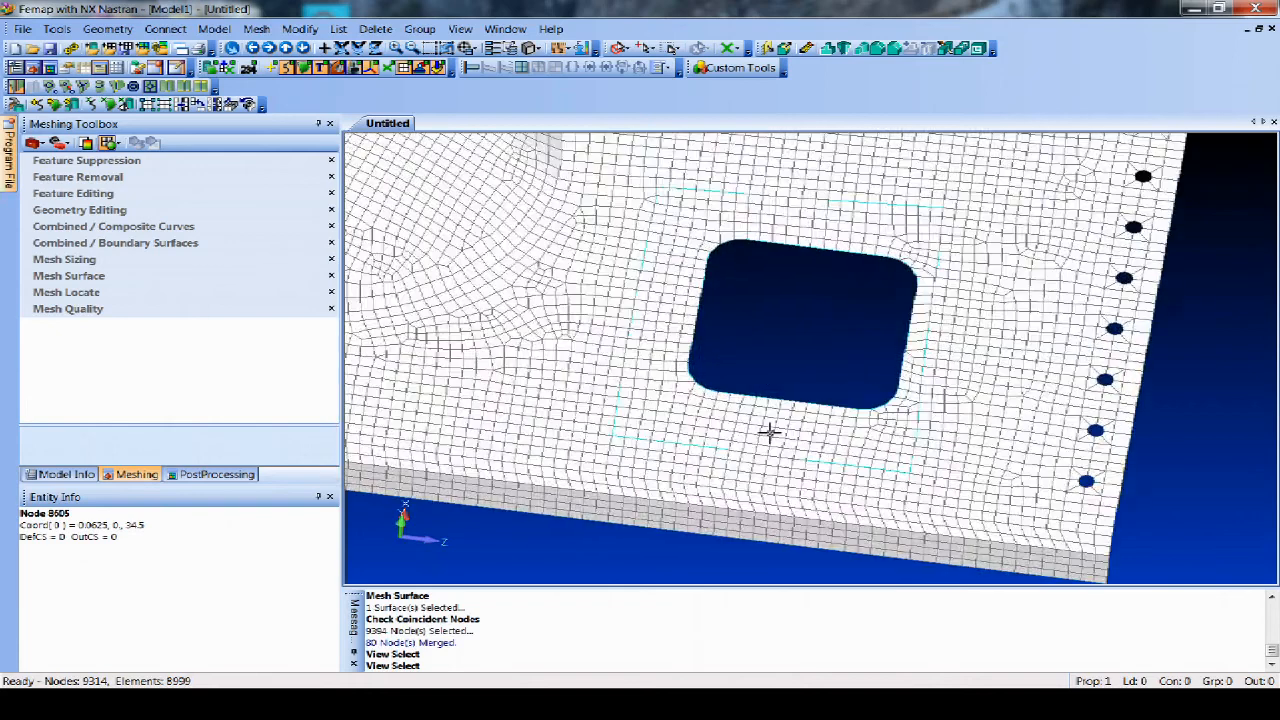
pyautogui.scroll(2, 777, 349)
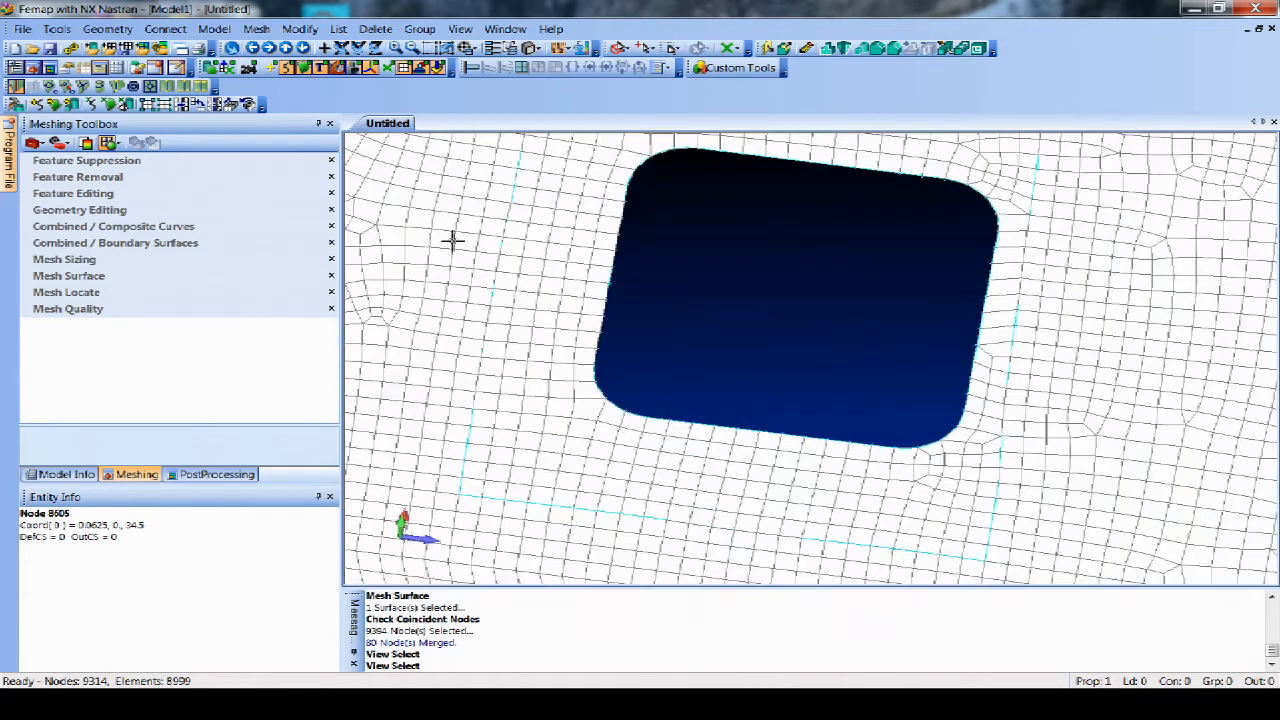
pyautogui.click(110, 145)
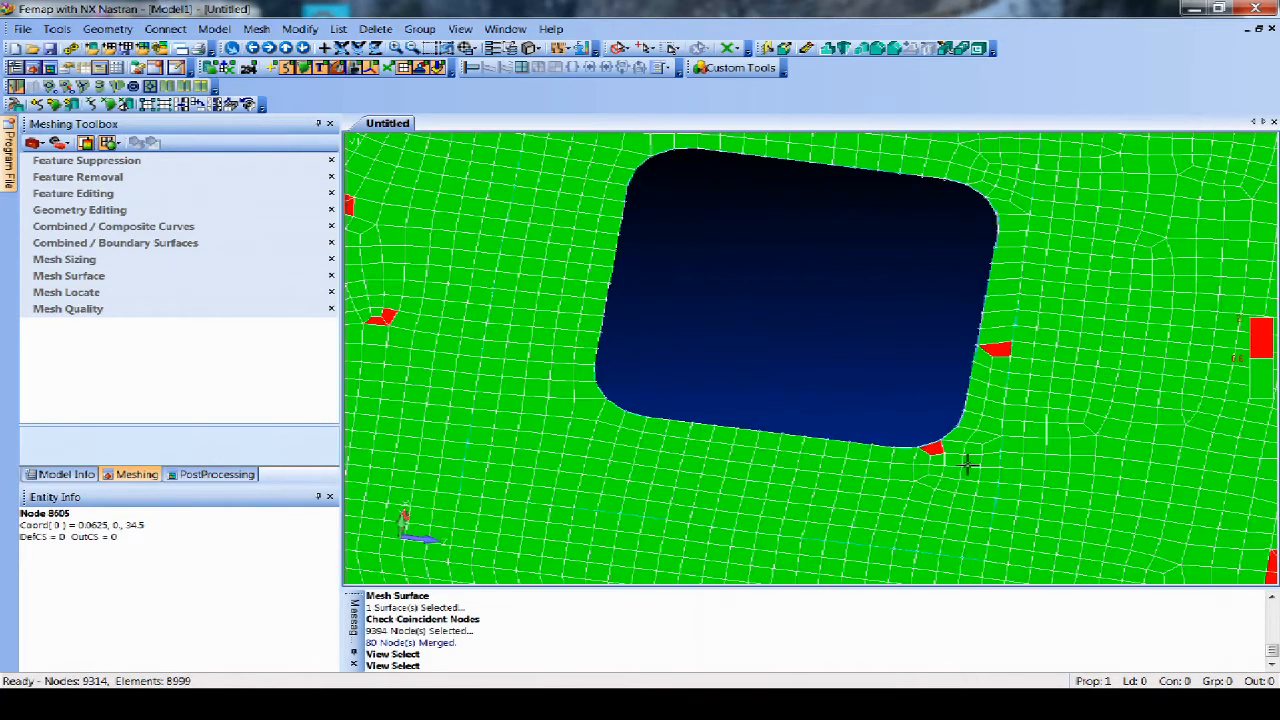
pyautogui.moveTo(1012, 390); pyautogui.dragTo(975, 383, button='middle')
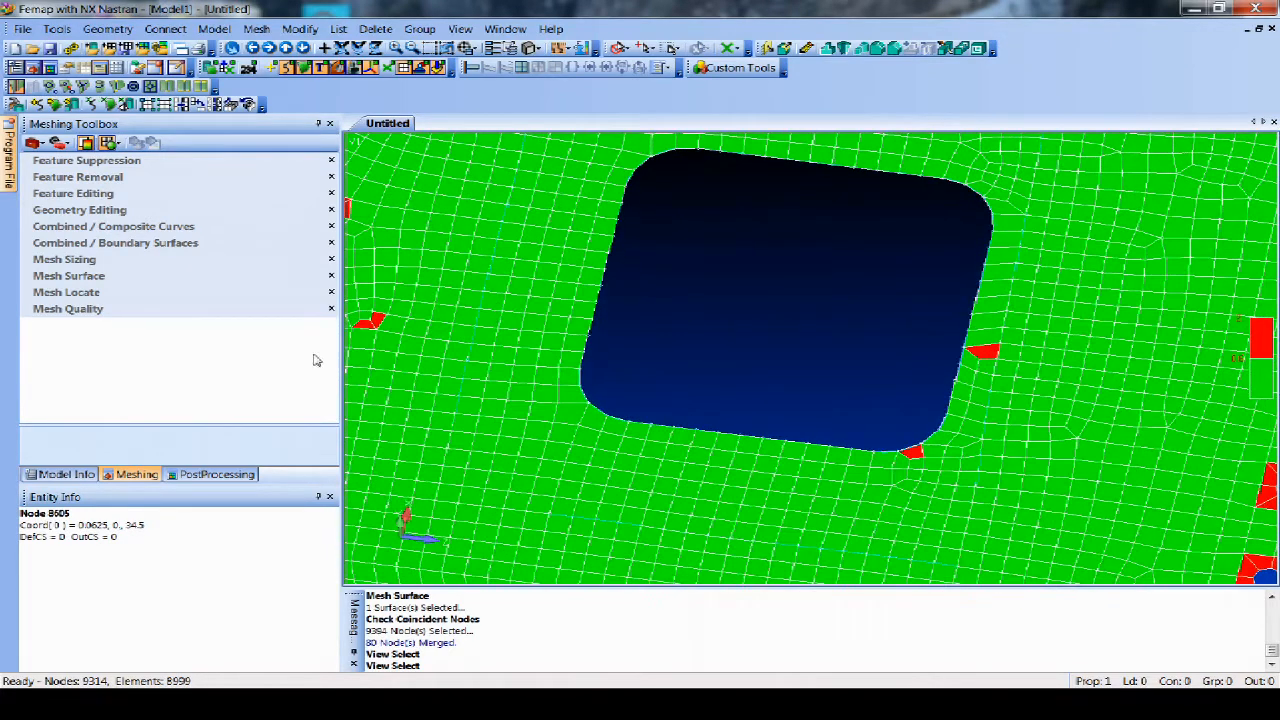
# Use Mesh Sizing to increase the element count by 1 on the cutout's straight edge and corner curve next to the poor elements.
pyautogui.click(82, 262)
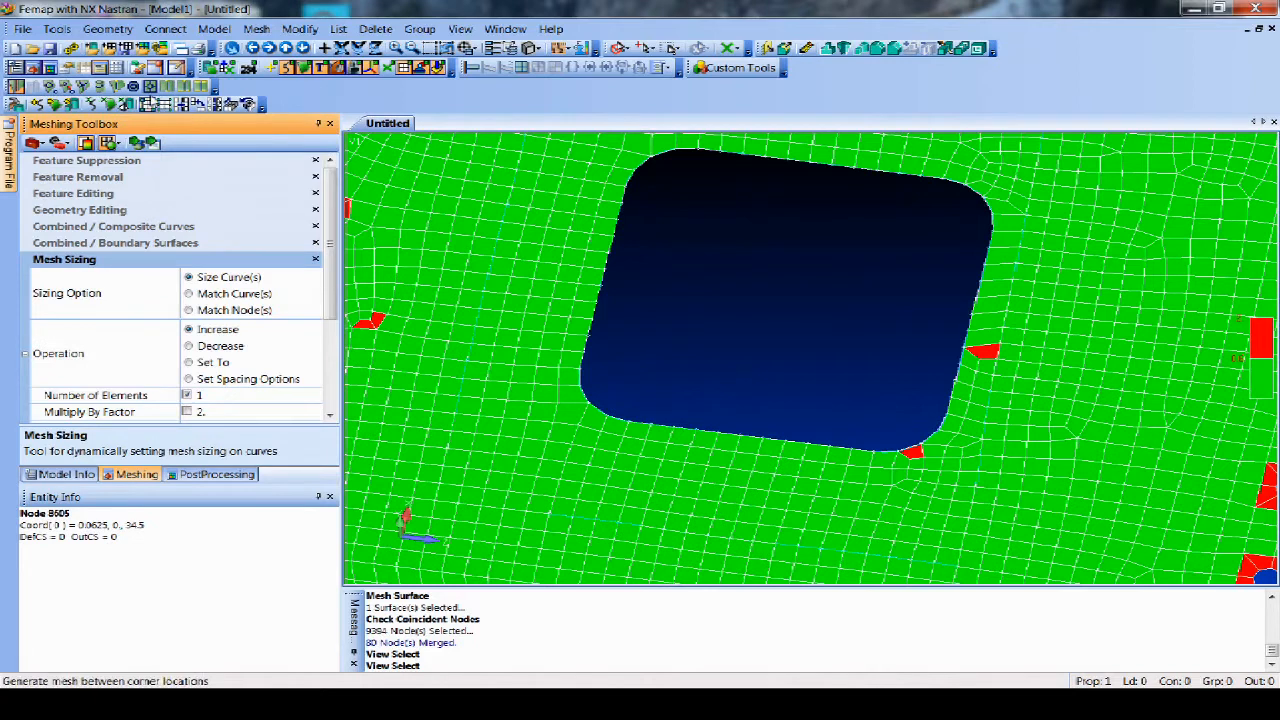
pyautogui.click(921, 340)
pyautogui.click(890, 424)
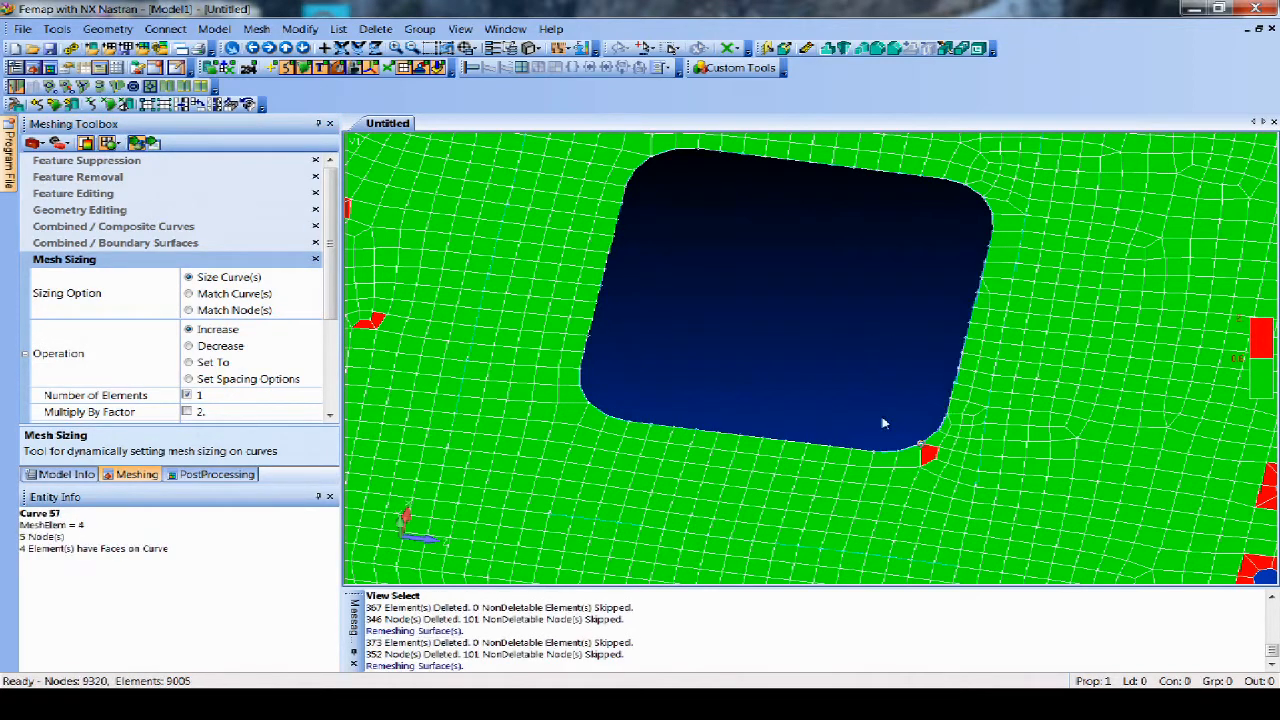
# Examine the updated element quality around the cutout and turn off the quality display.
pyautogui.moveTo(797, 332); pyautogui.dragTo(803, 342, button='middle')
pyautogui.scroll(-4, 808, 300)
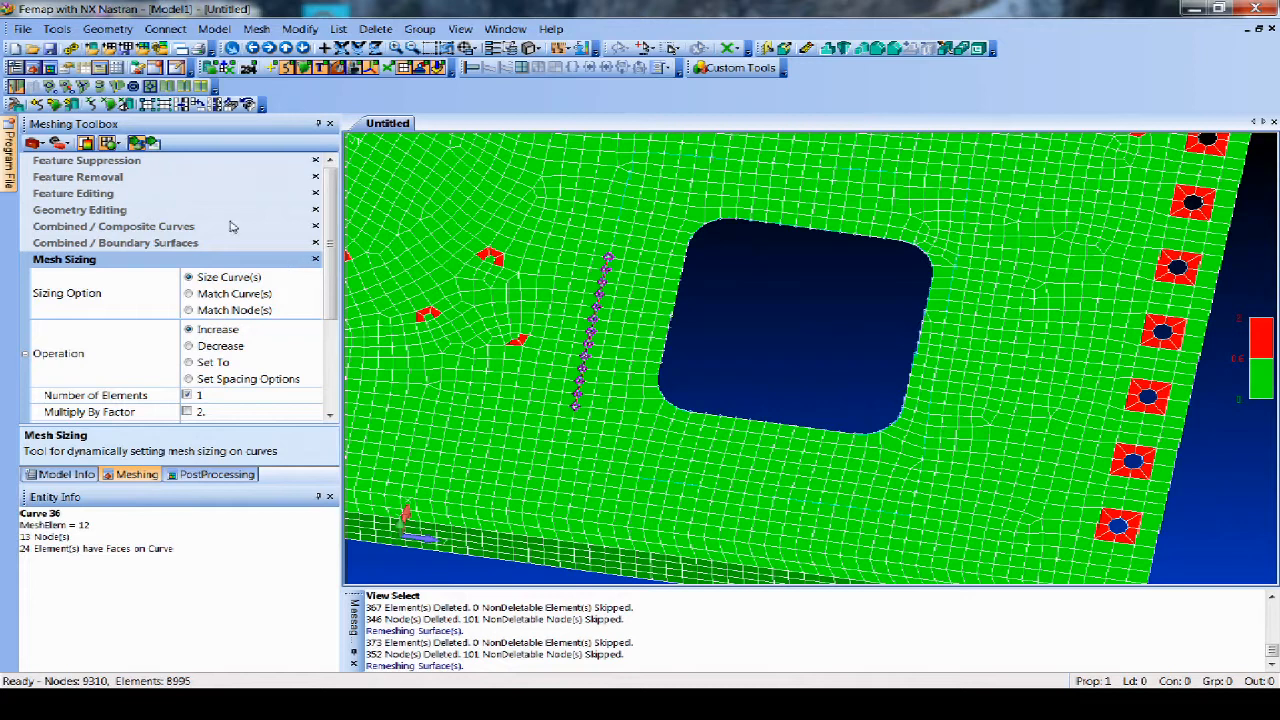
pyautogui.click(150, 143)
# Recheck the remeshed patch for unmerged boundaries in Free Edge style, and restore the Hidden Line display.
pyautogui.press('F5')
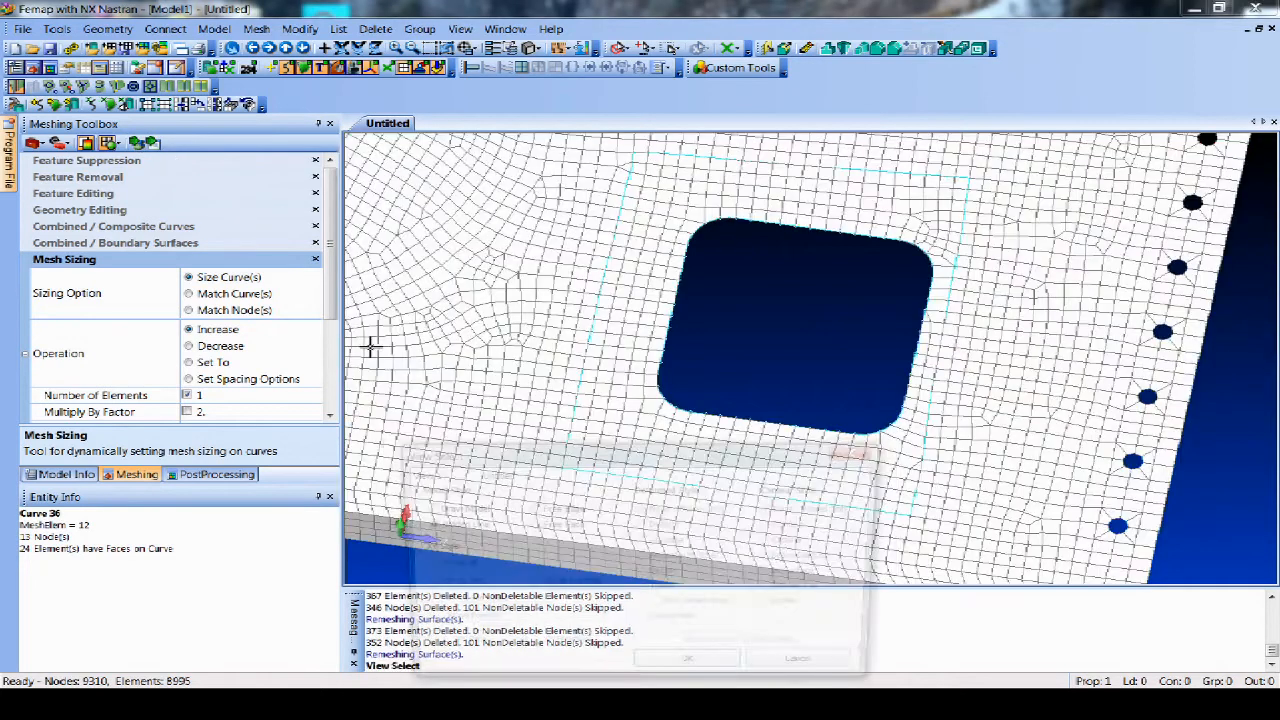
pyautogui.click(548, 511)
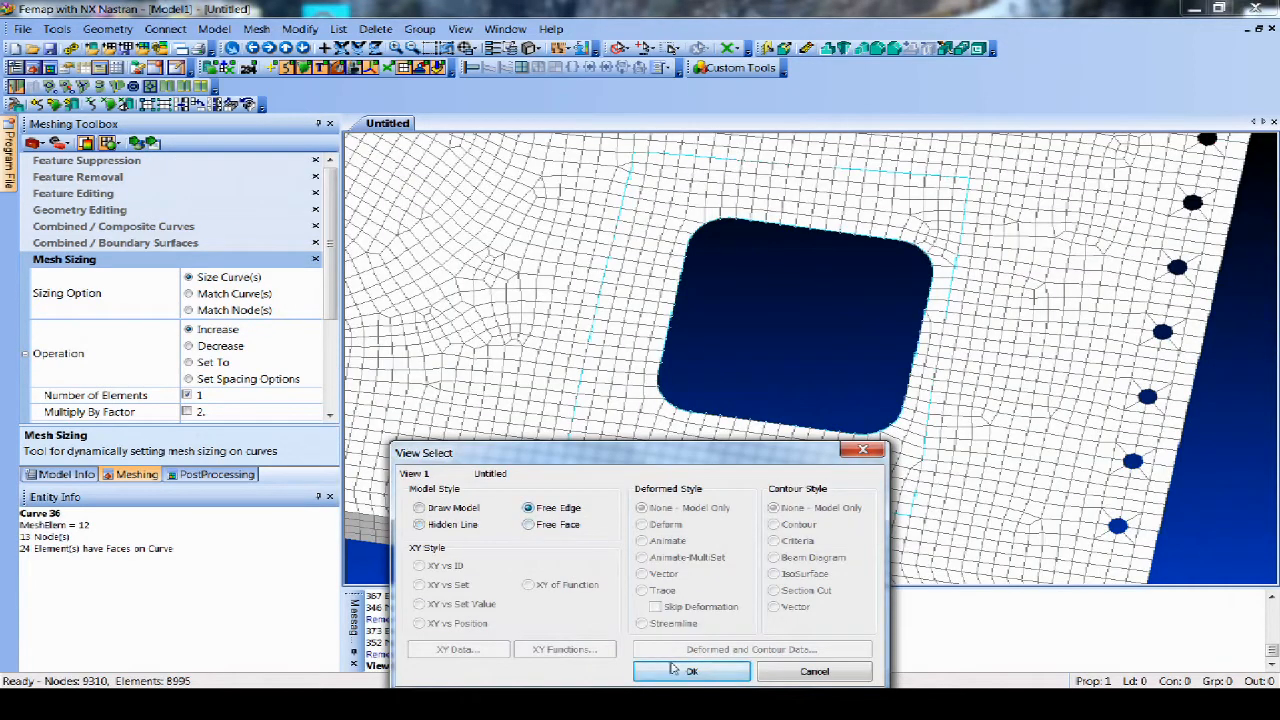
pyautogui.click(672, 666)
pyautogui.press('F5')
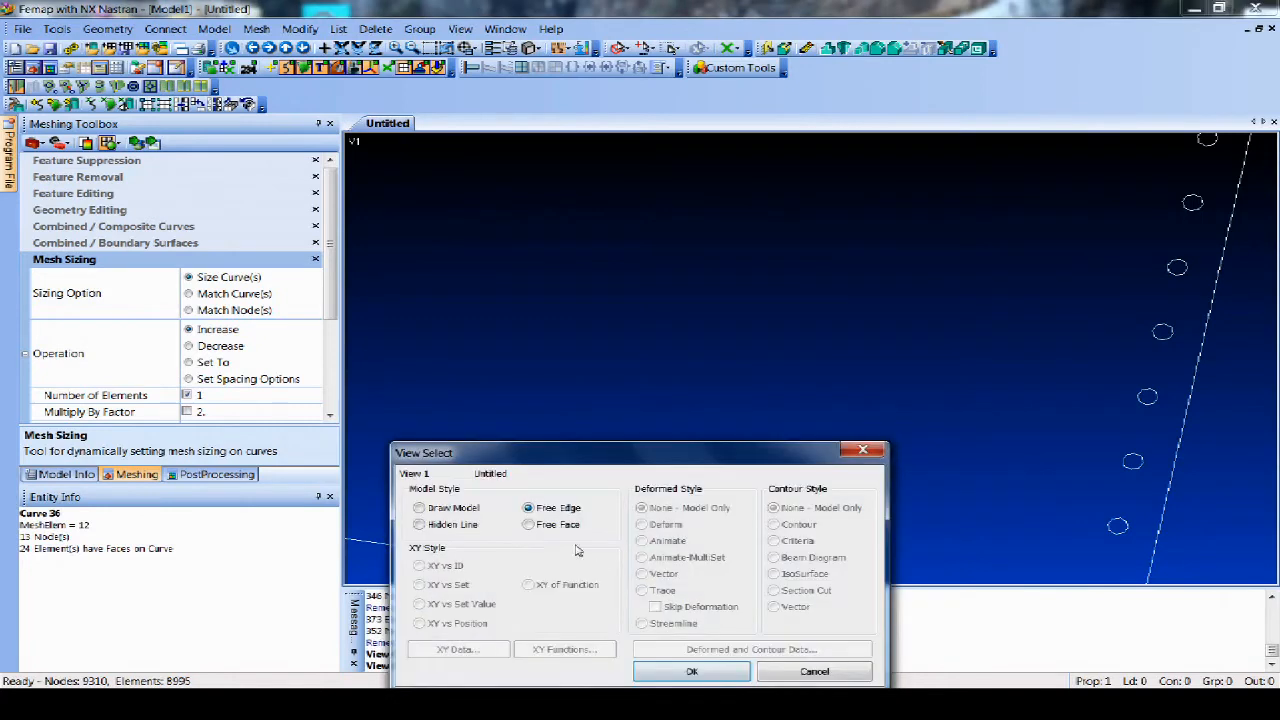
pyautogui.click(690, 670)
pyautogui.scroll(-3, 720, 460)
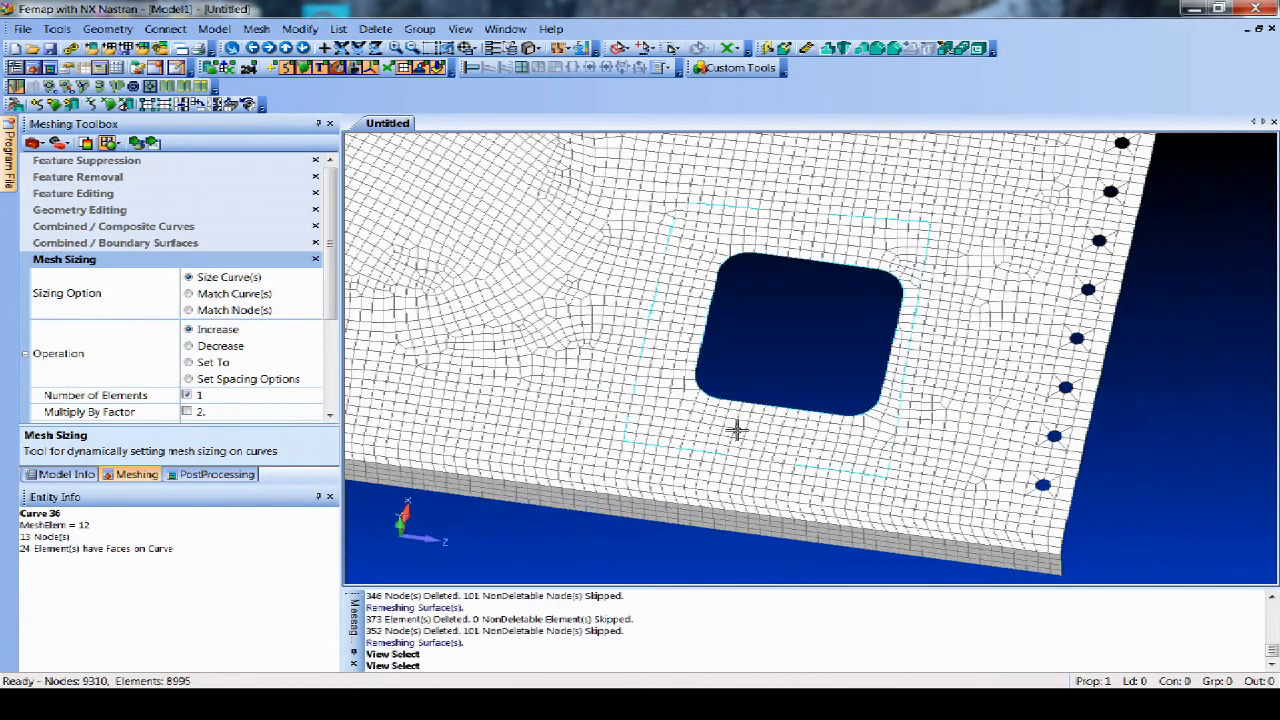